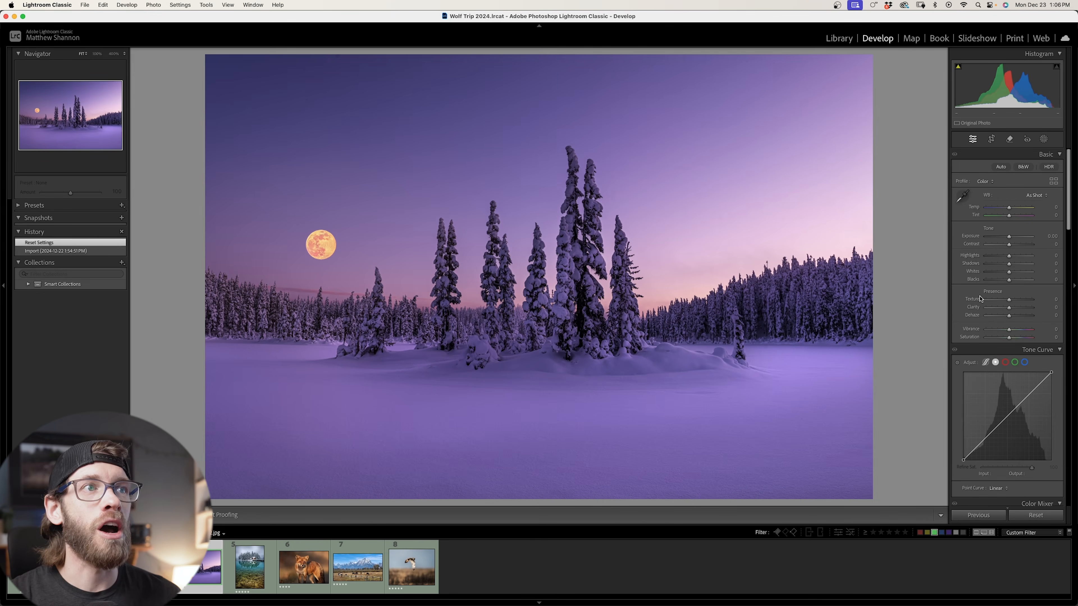
- Examine the snowy twilight photo at full magnification, checking the purple sky for dust spots
left_click(580, 460)
left_click_drag(594, 353, 851, 578)
left_click_drag(605, 226, 675, 482)
left_click(677, 482)
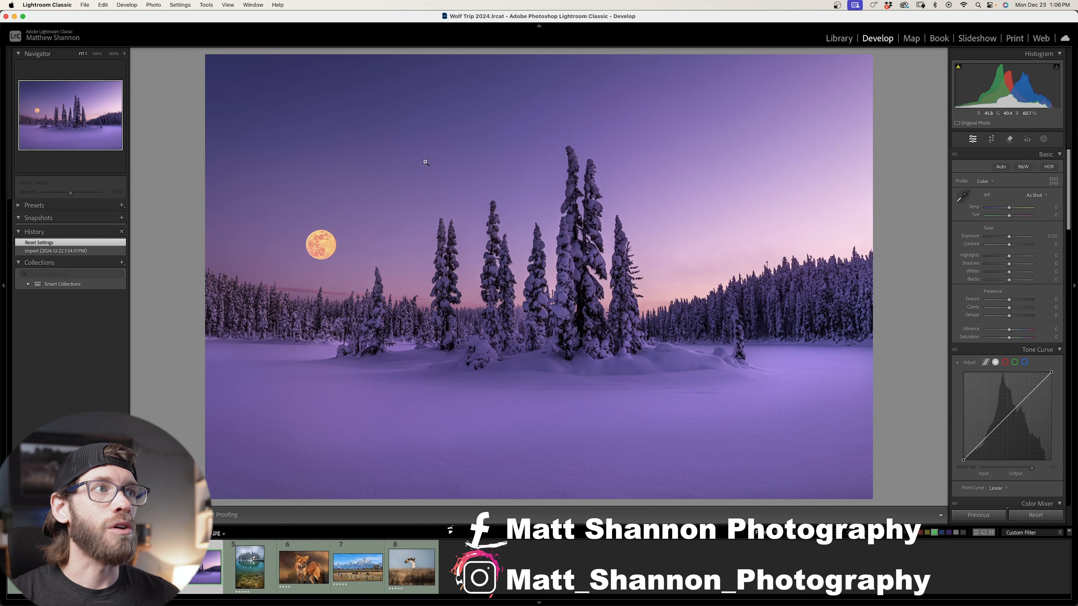
left_click(364, 112)
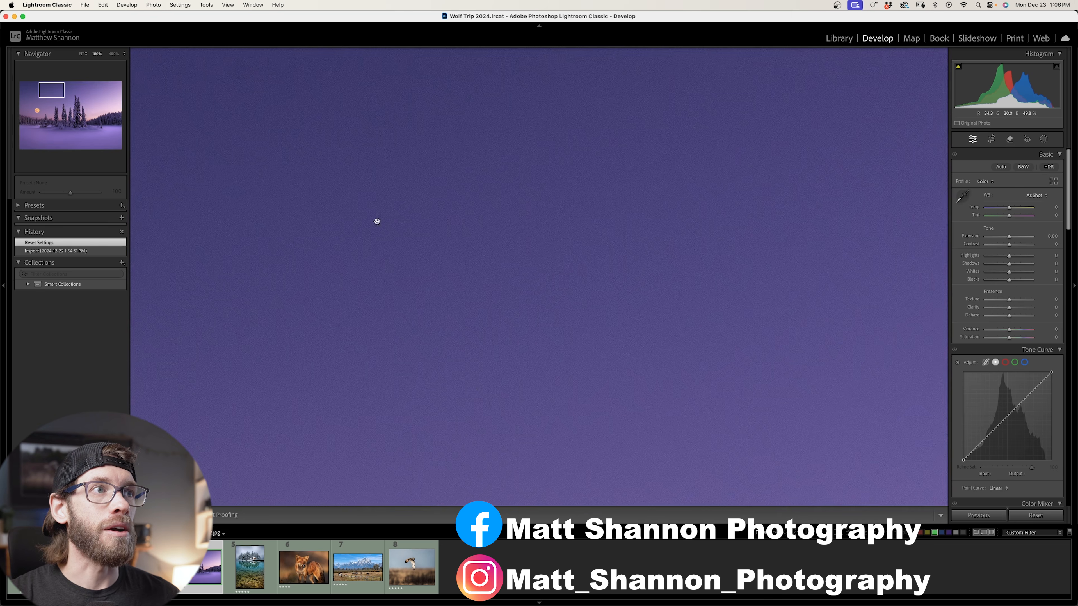
left_click_drag(375, 222, 577, 364)
left_click_drag(350, 338, 594, 189)
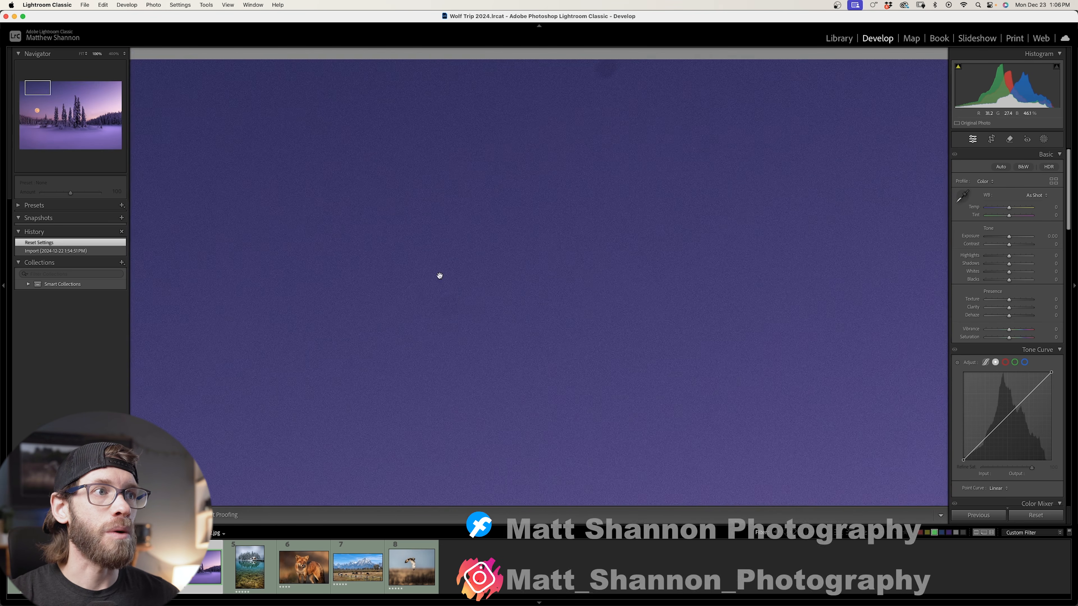
left_click(589, 256)
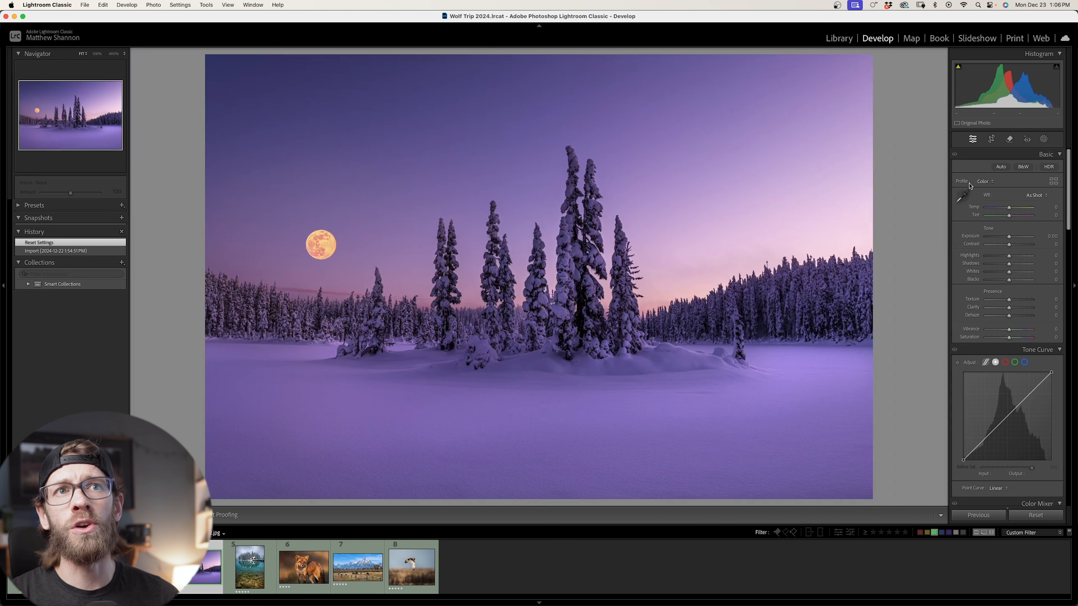
- Turn on spot visualization for the Remove tool and remove a dust spot in the sky above the distant treeline
left_click(1011, 139)
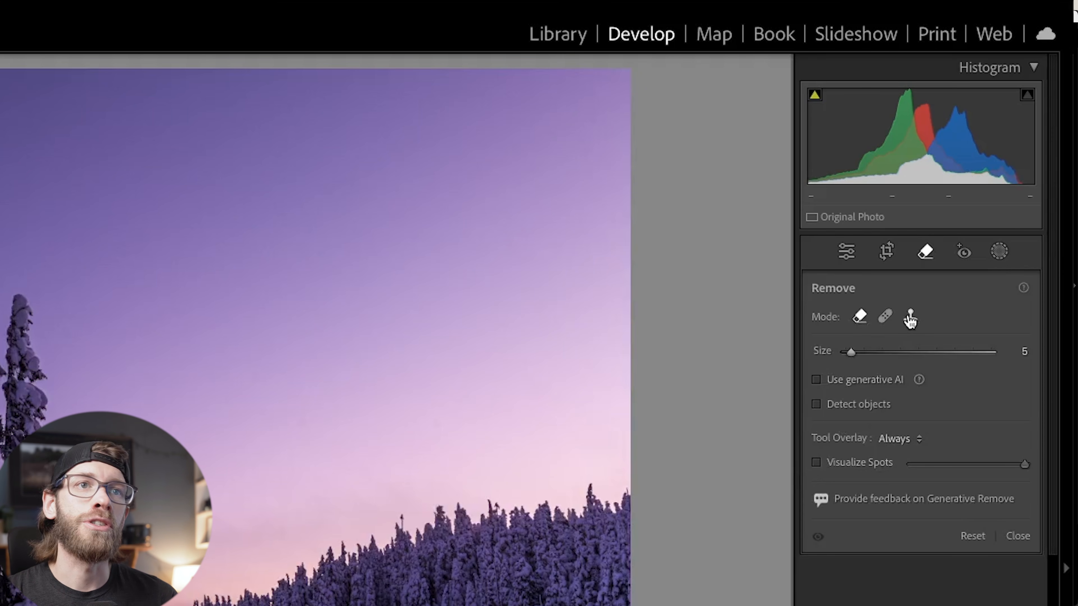
left_click(816, 463)
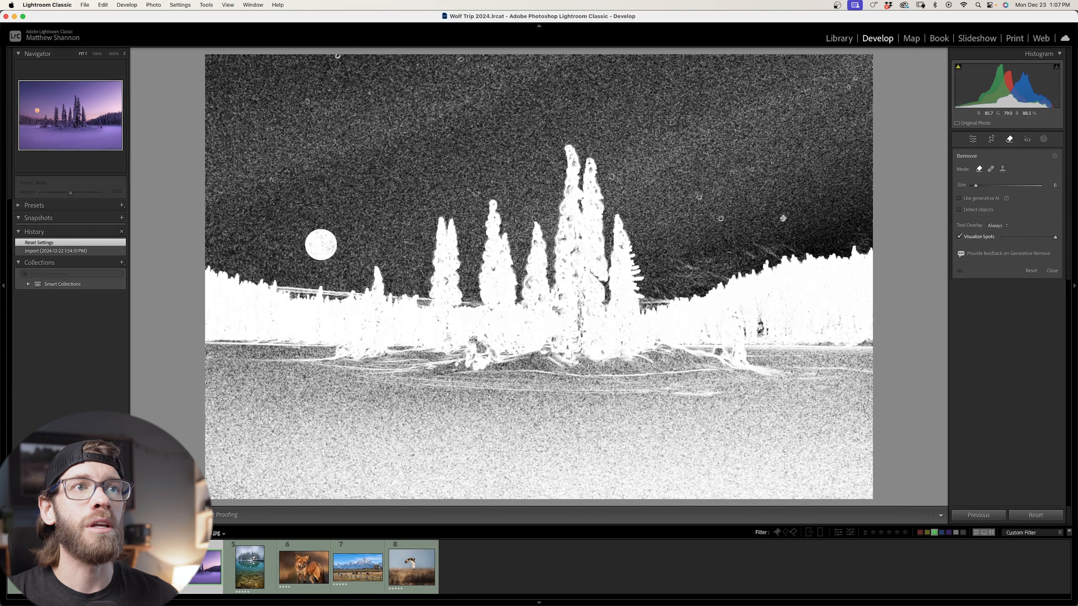
left_click(783, 218)
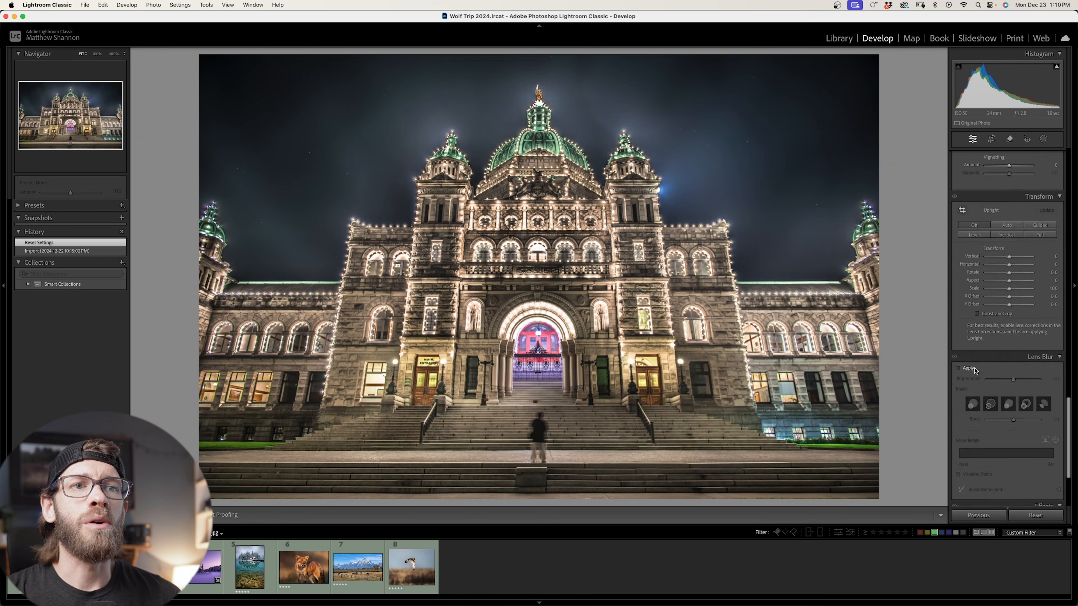
- Set the night building photo's Upright correction to Guided and draw vertical guides along the outer edges of both side wings
scroll(975, 370, "up", 3)
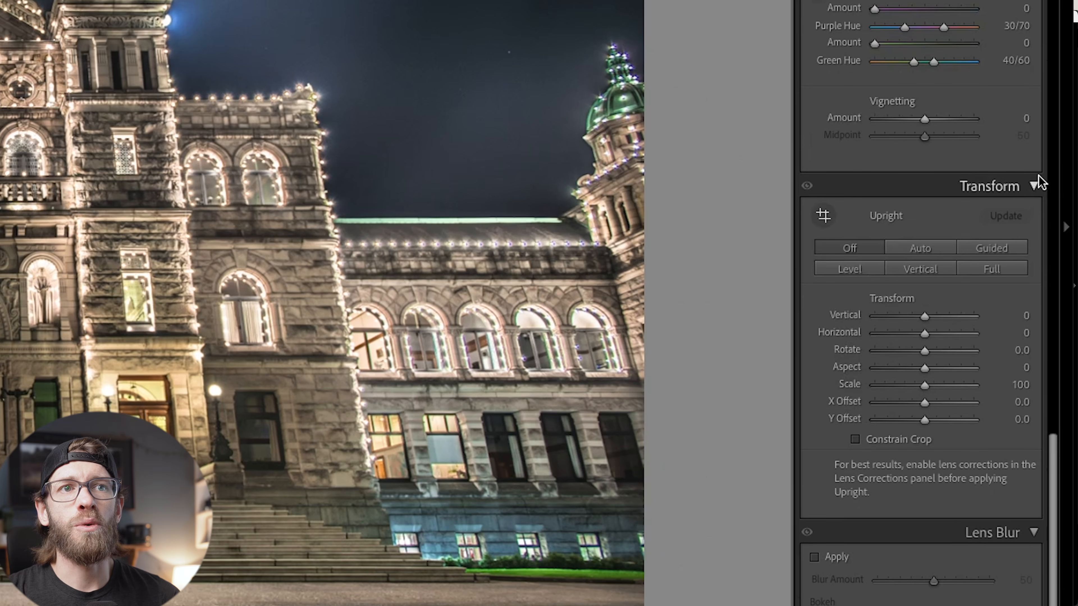
left_click(1007, 296)
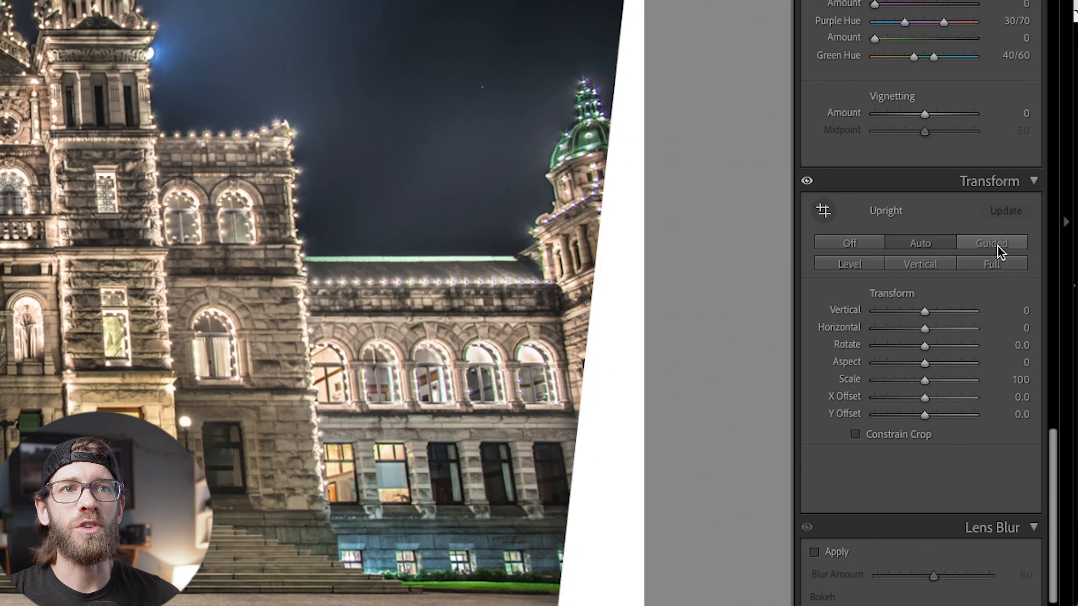
left_click(997, 246)
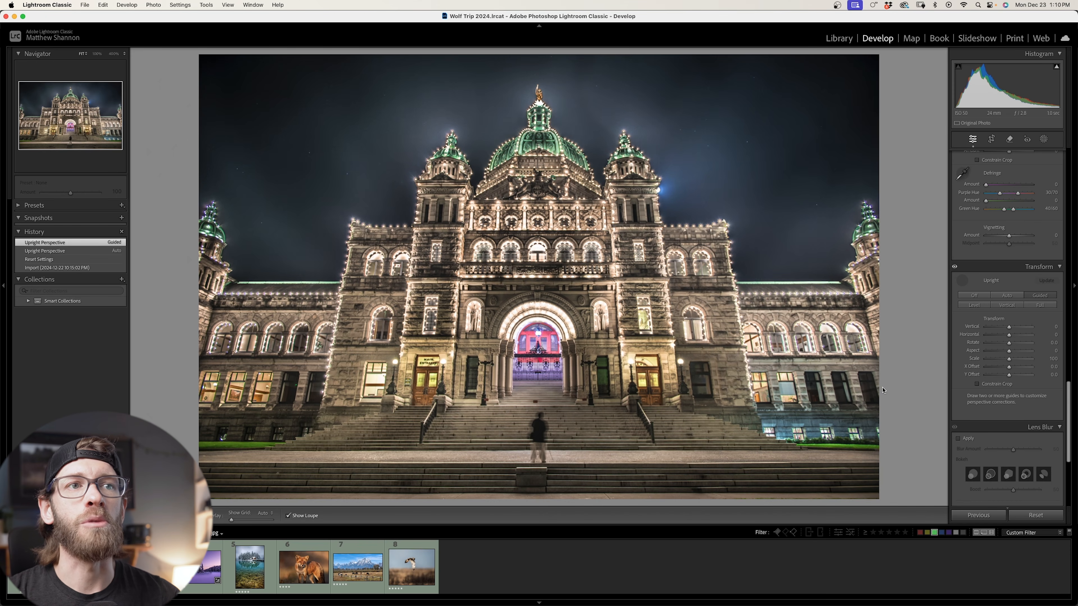
left_click_drag(865, 314, 883, 385)
left_click_drag(212, 312, 192, 388)
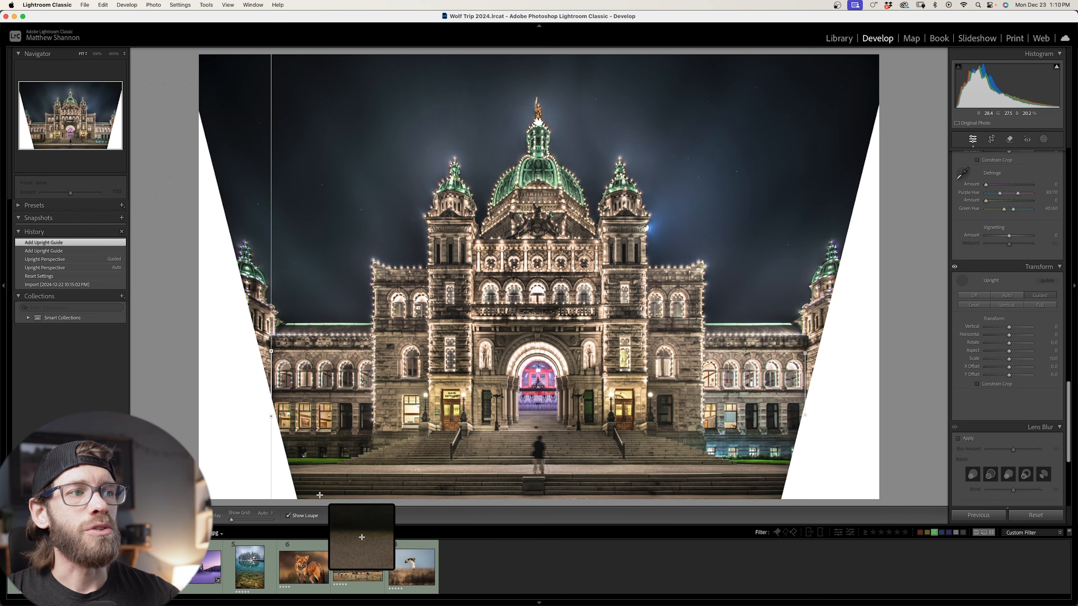
- Add two horizontal Upright guides to the building photo, one along the lowest step and one across the roofline
left_click_drag(320, 495, 711, 495)
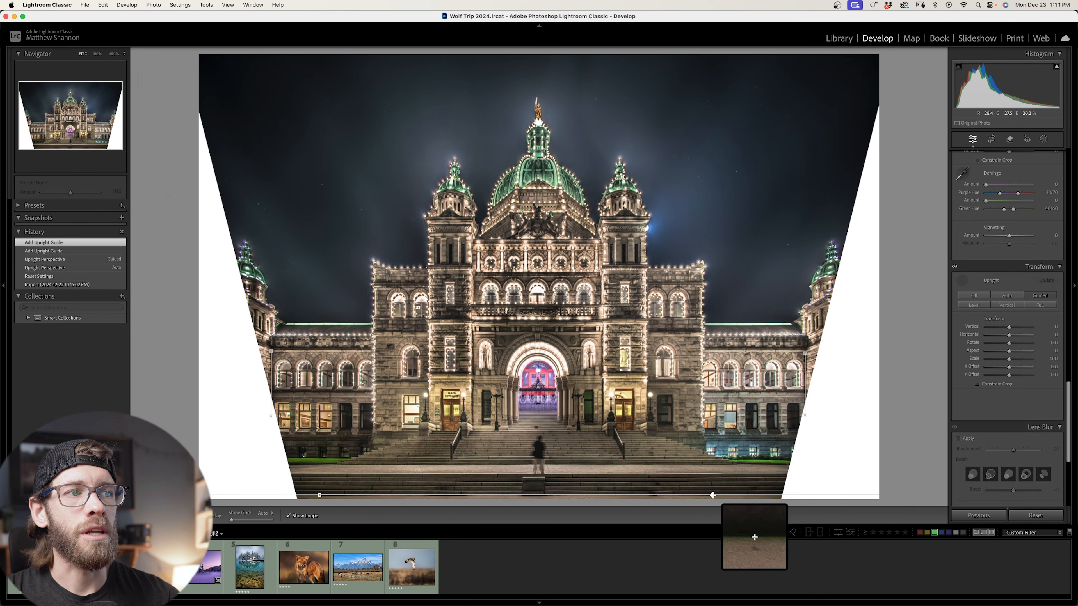
left_click_drag(712, 495, 712, 495)
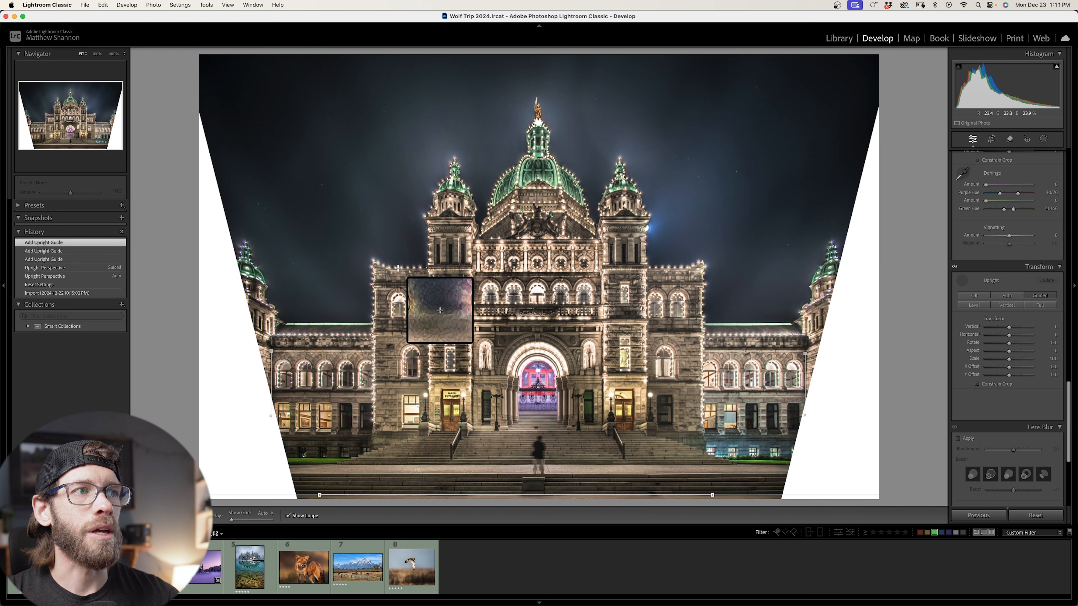
left_click_drag(398, 268, 678, 267)
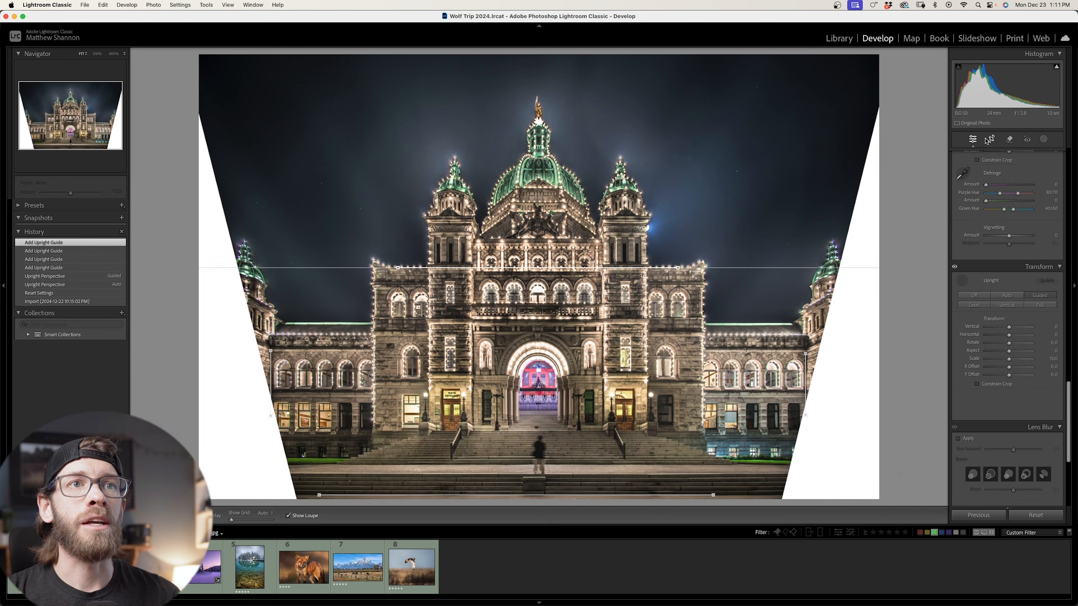
- Crop both sides of the building photo inward to cut off the blank wedges left by the perspective correction
key("r")
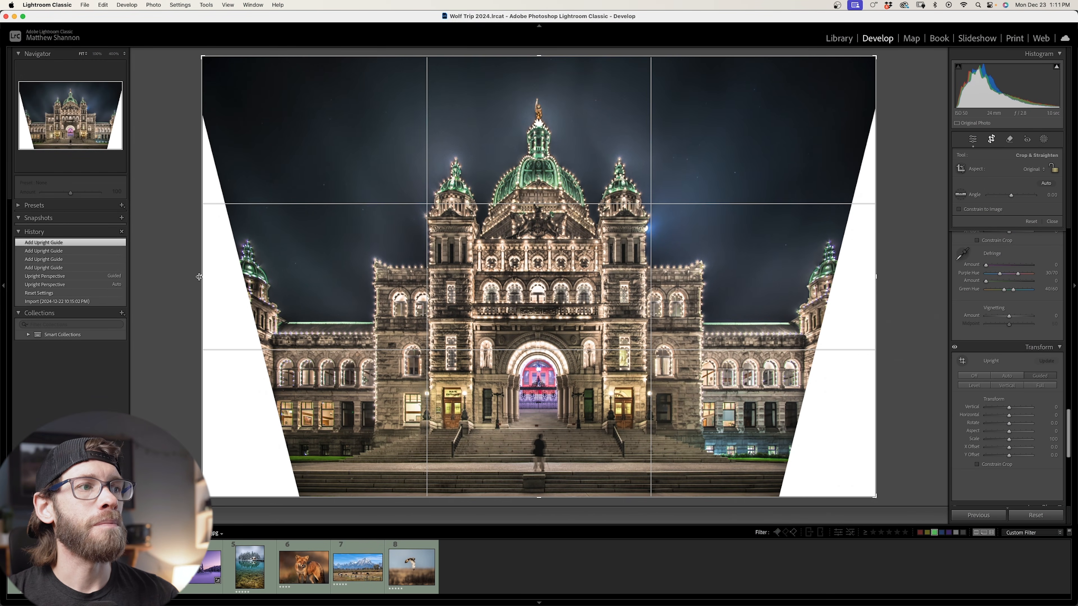
left_click_drag(197, 287, 304, 287)
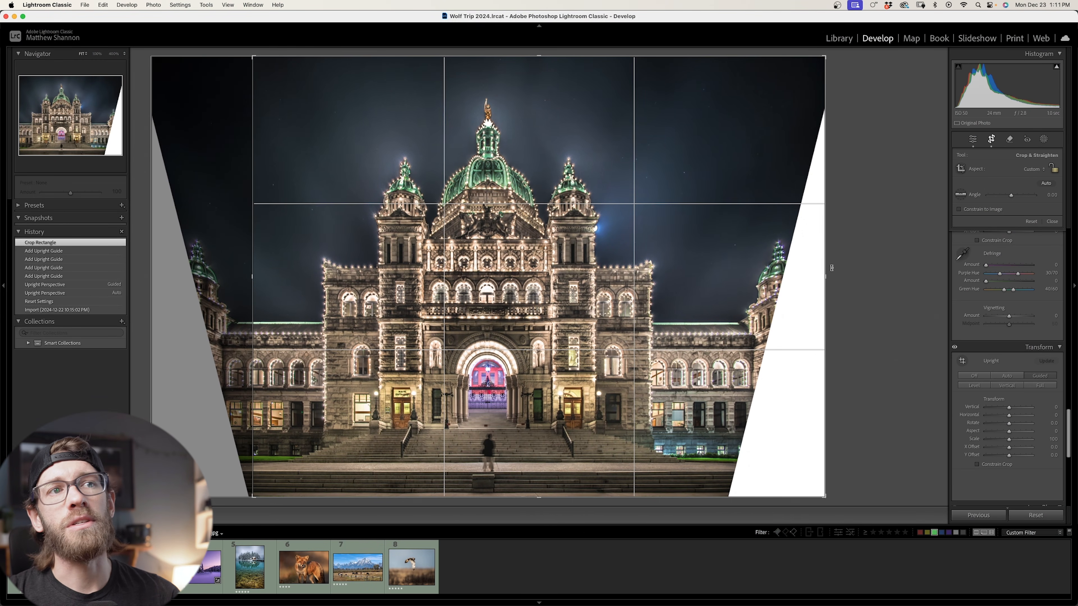
left_click_drag(826, 277, 729, 278)
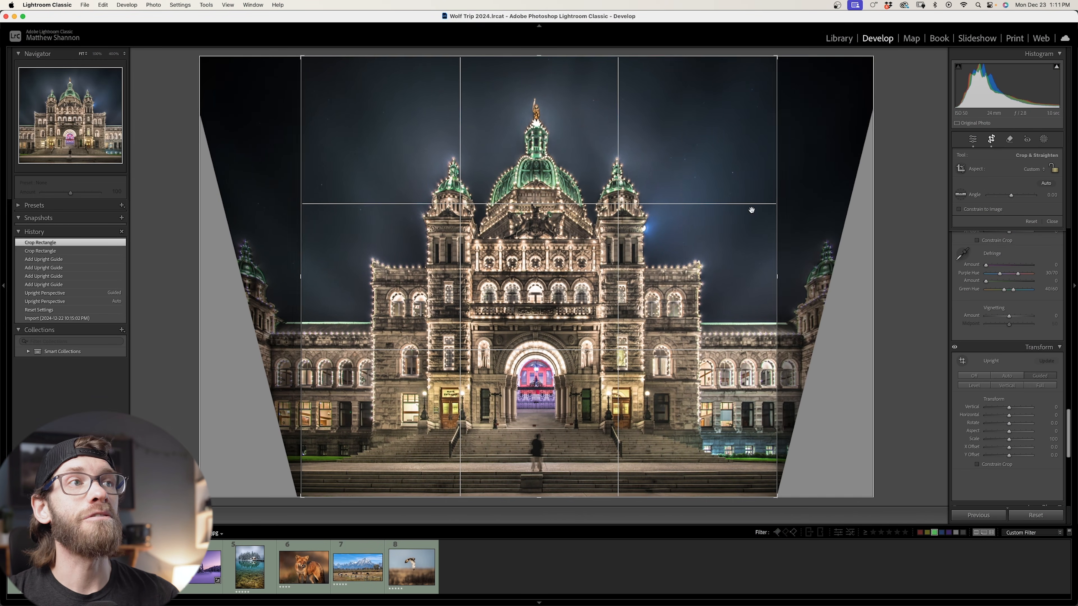
left_click_drag(532, 55, 532, 56)
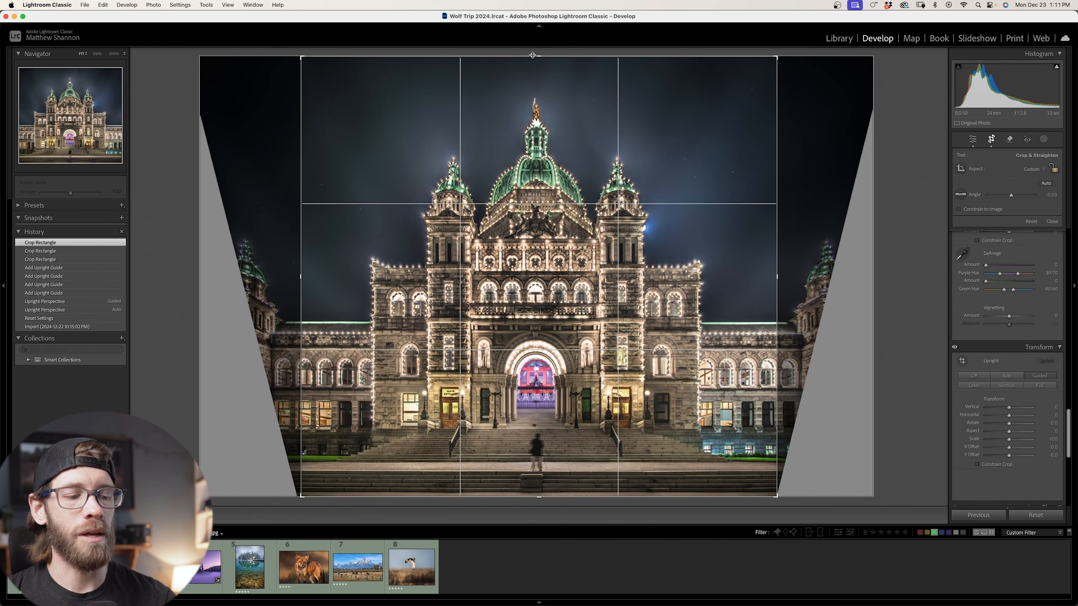
key("Return")
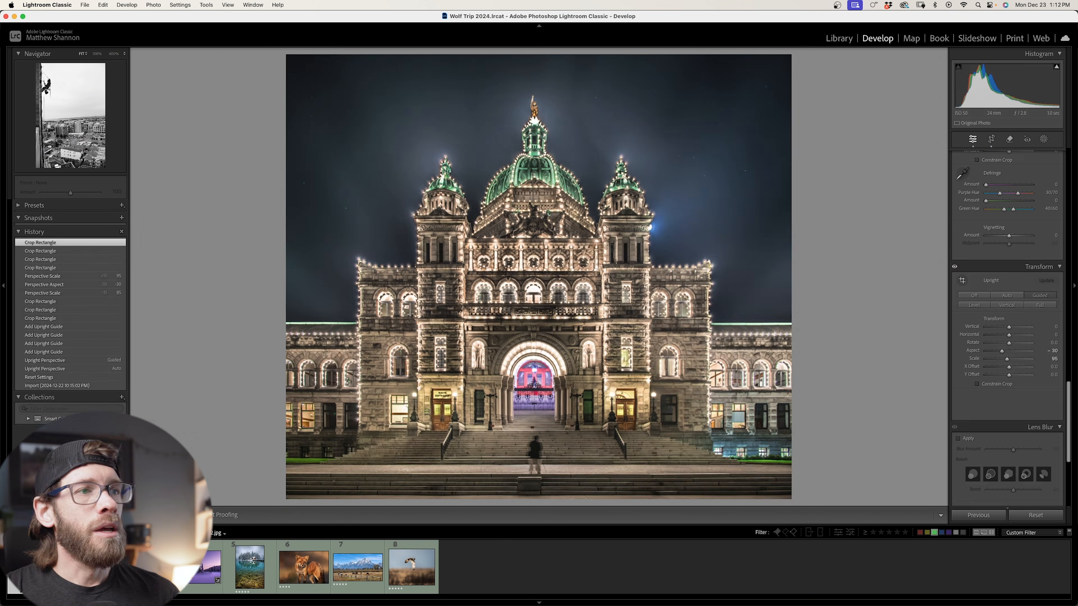
- Apply Guided Upright to the black-and-white city photo, drawing guides along the near wall, the horizon and the building at the far edge
key("Left")
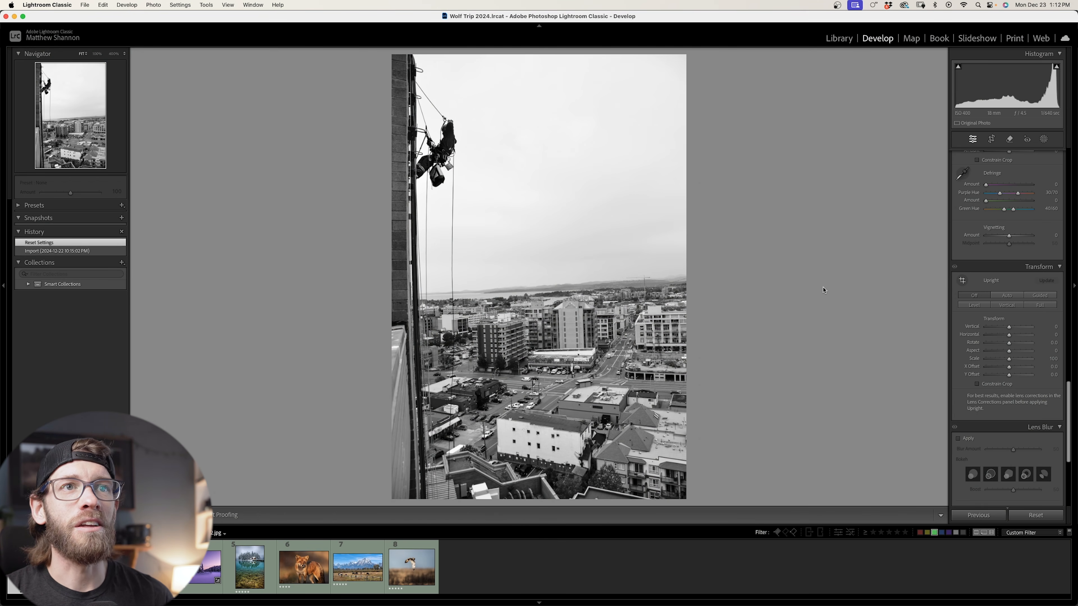
left_click(1039, 296)
left_click_drag(405, 57, 408, 381)
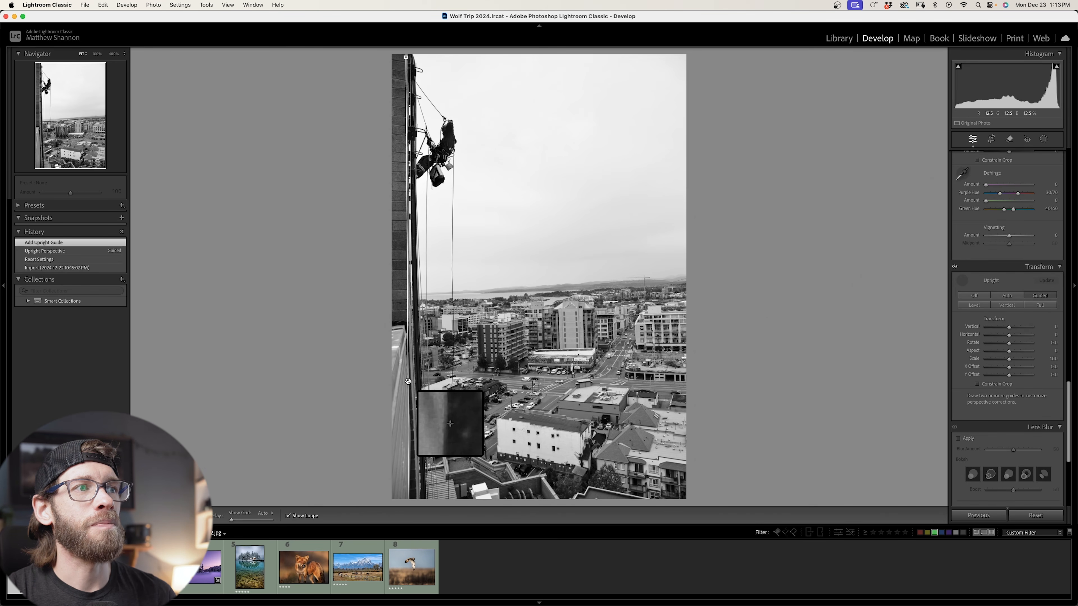
left_click_drag(422, 293, 673, 282)
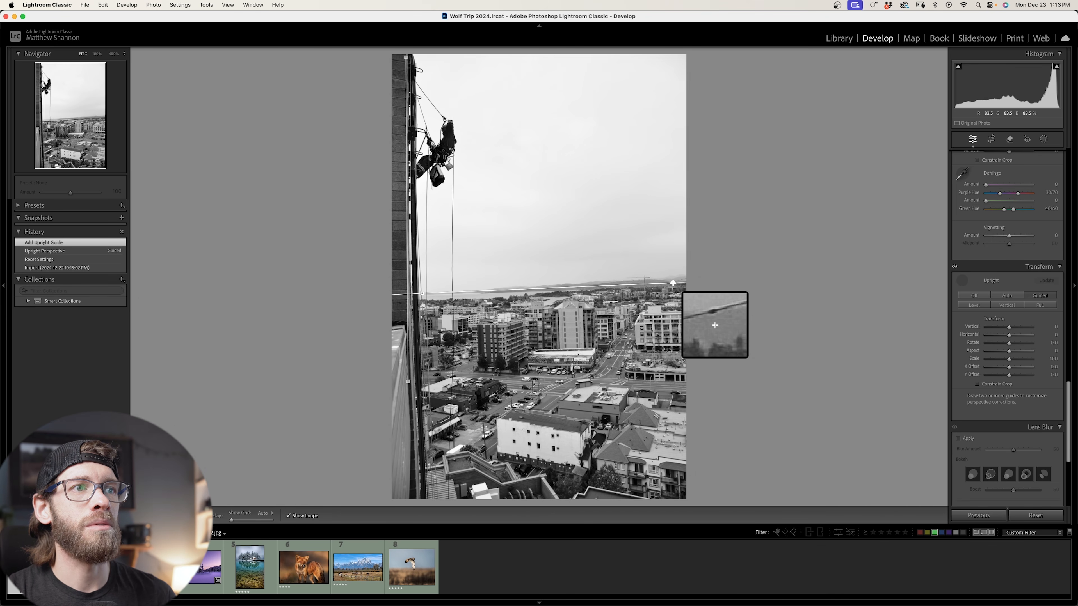
left_click_drag(672, 282, 672, 282)
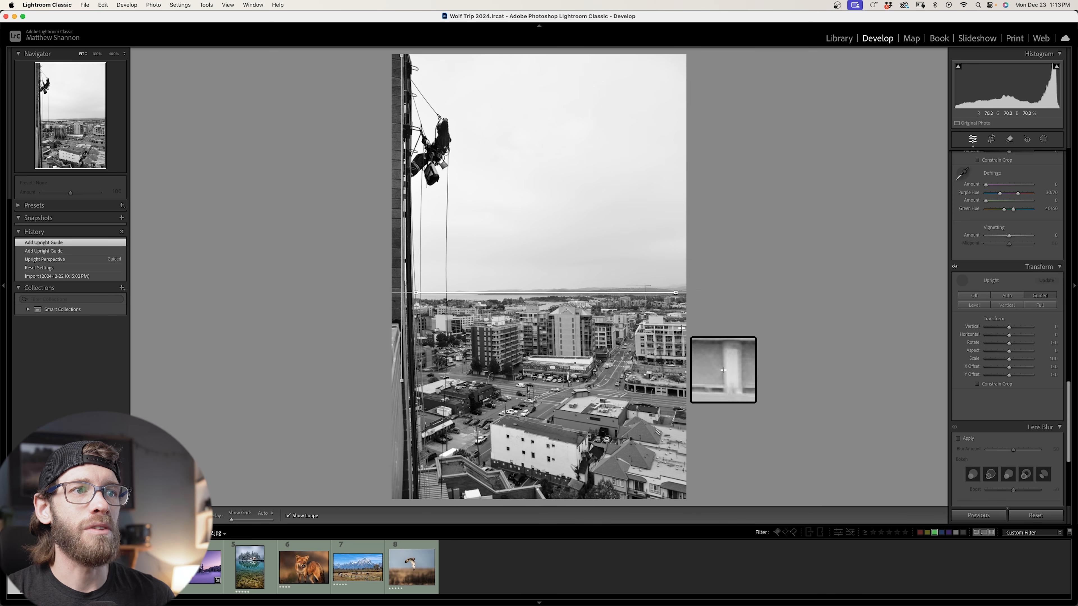
left_click_drag(682, 326, 685, 373)
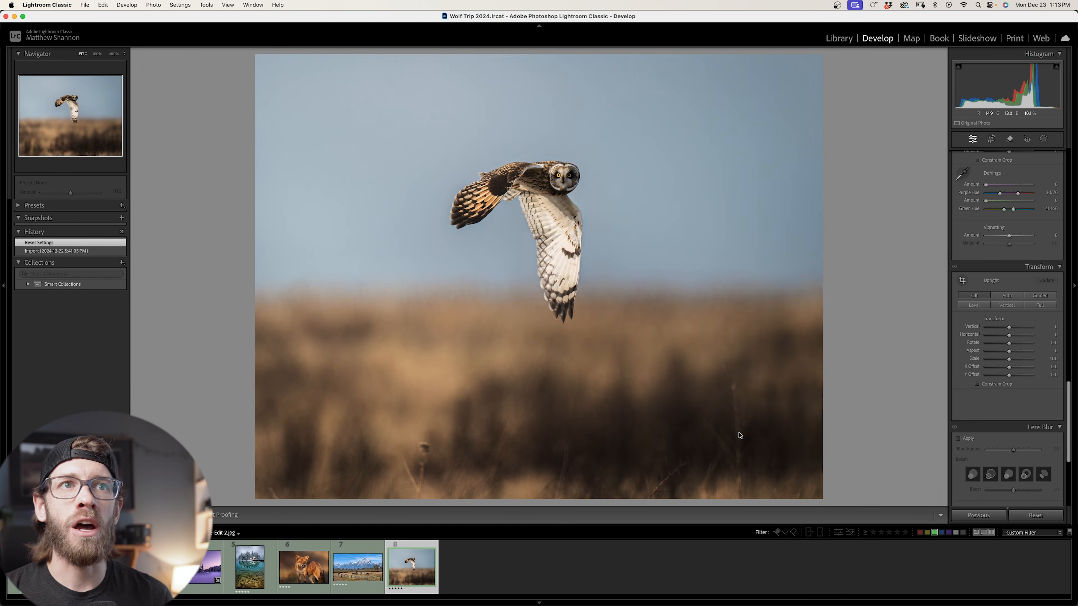
- Inspect the distracting grass stems below the flying owl and apply Lens Blur to the photo
left_click(738, 433)
left_click_drag(733, 456, 784, 269)
left_click_drag(538, 319, 887, 353)
left_click_drag(354, 405, 565, 410)
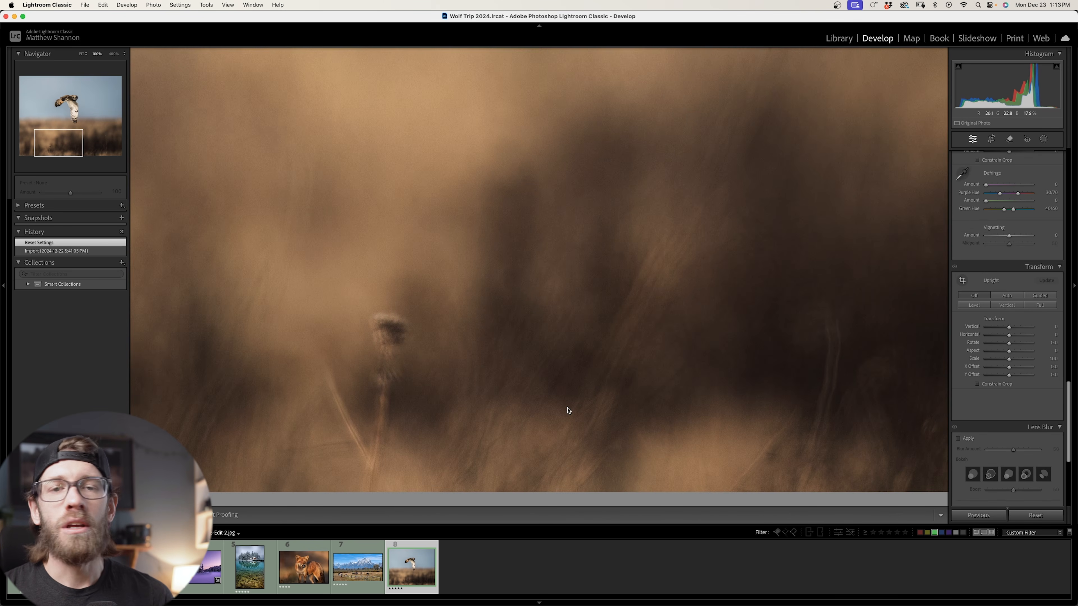
left_click_drag(447, 342, 499, 361)
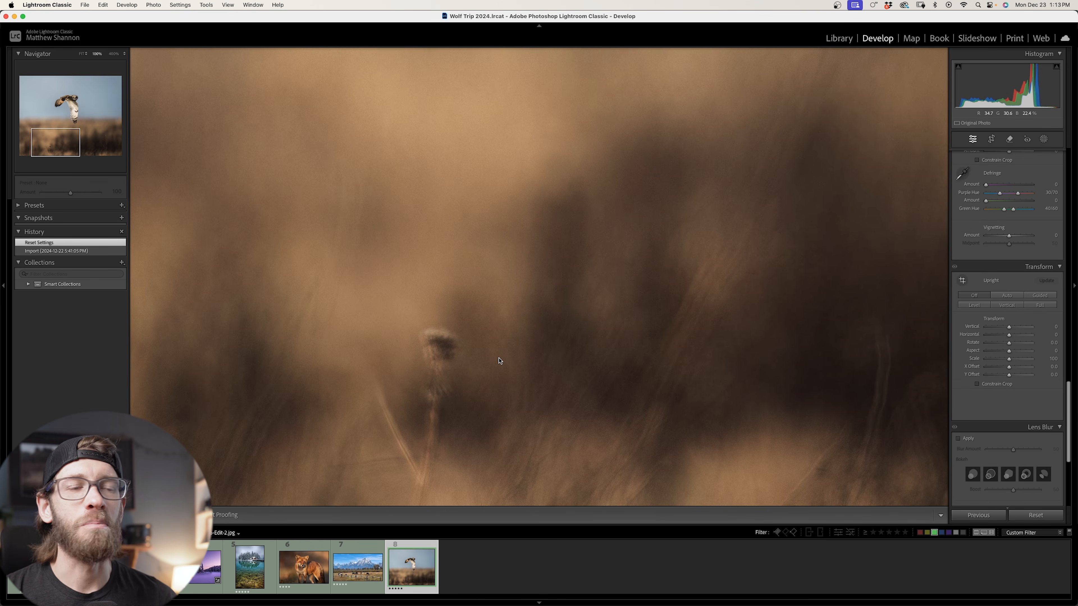
left_click(499, 360)
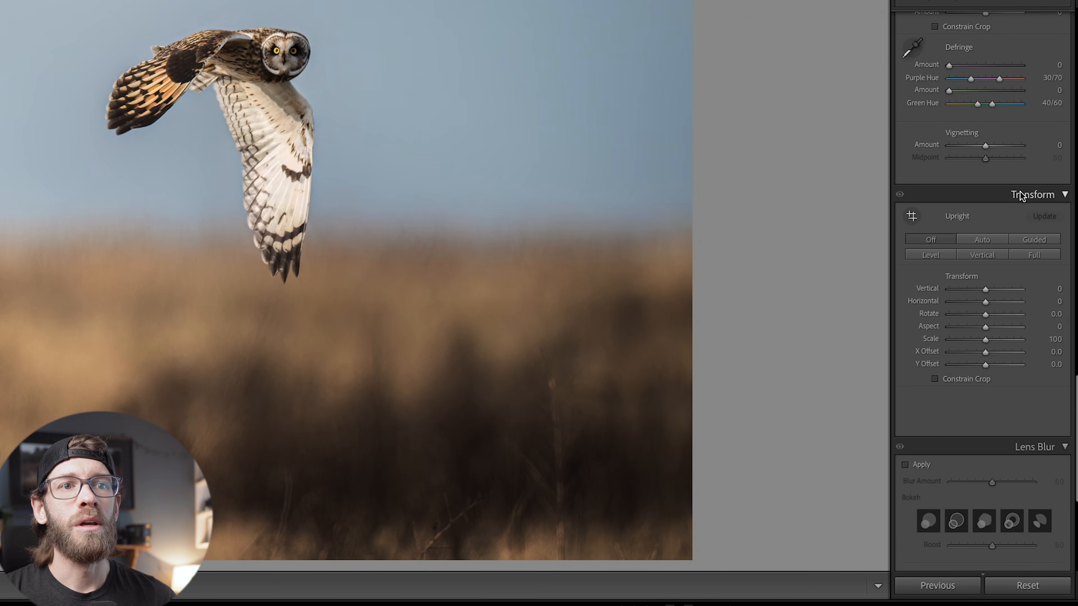
left_click(1032, 266)
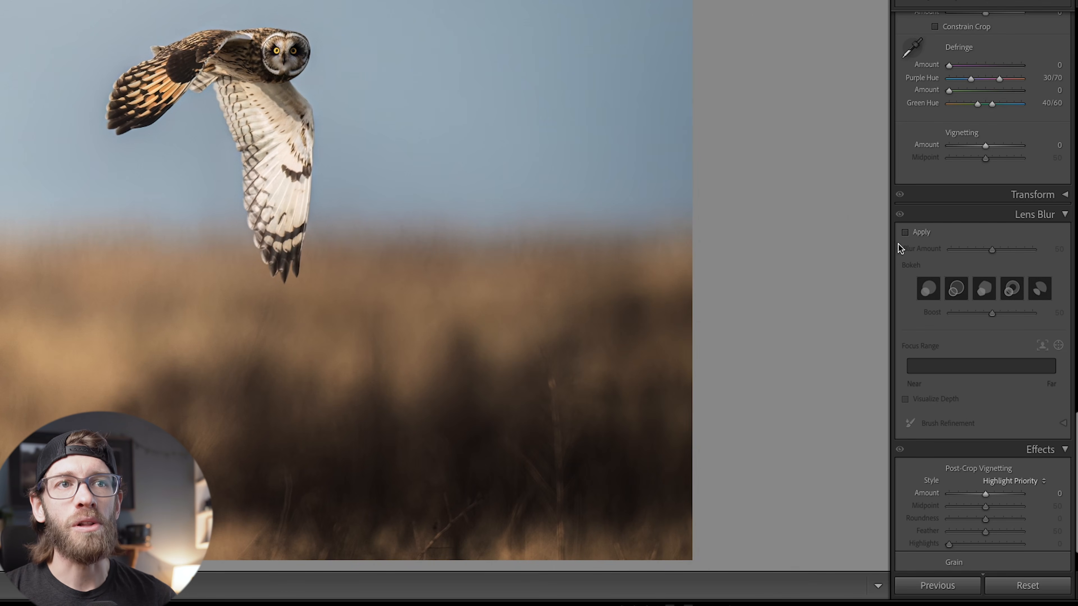
left_click(905, 233)
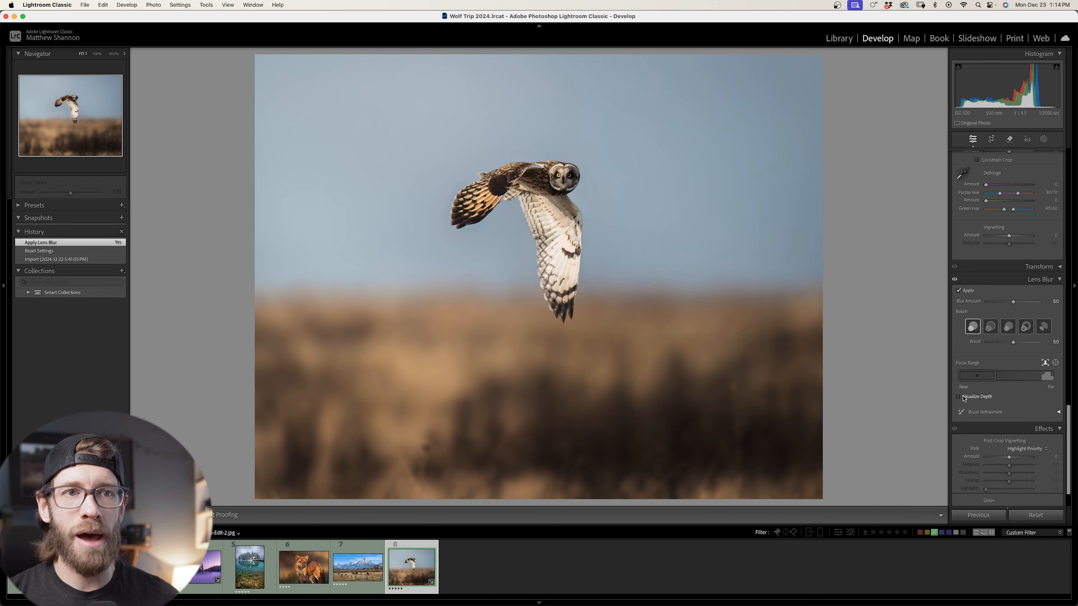
- Preview the owl photo's depth map and try a lens blur amount of 94
left_click(958, 397)
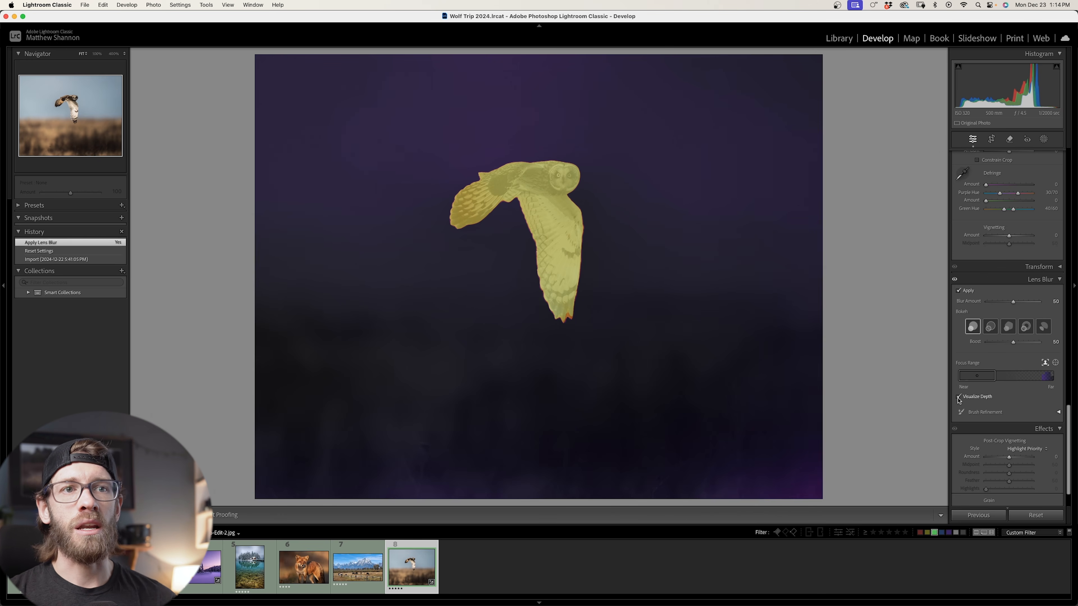
left_click(958, 398)
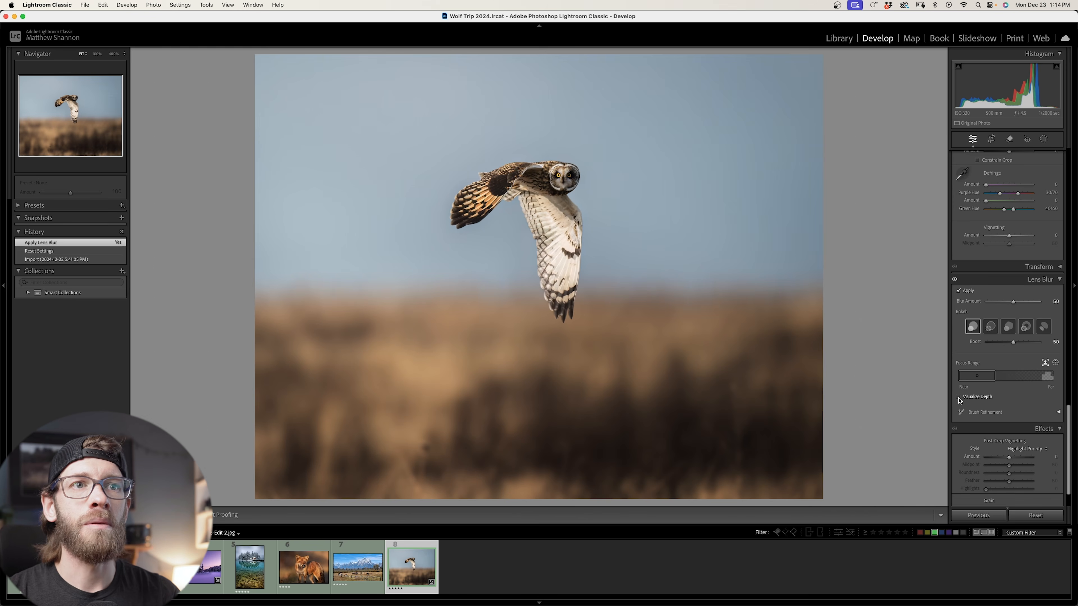
left_click_drag(1013, 301, 1036, 304)
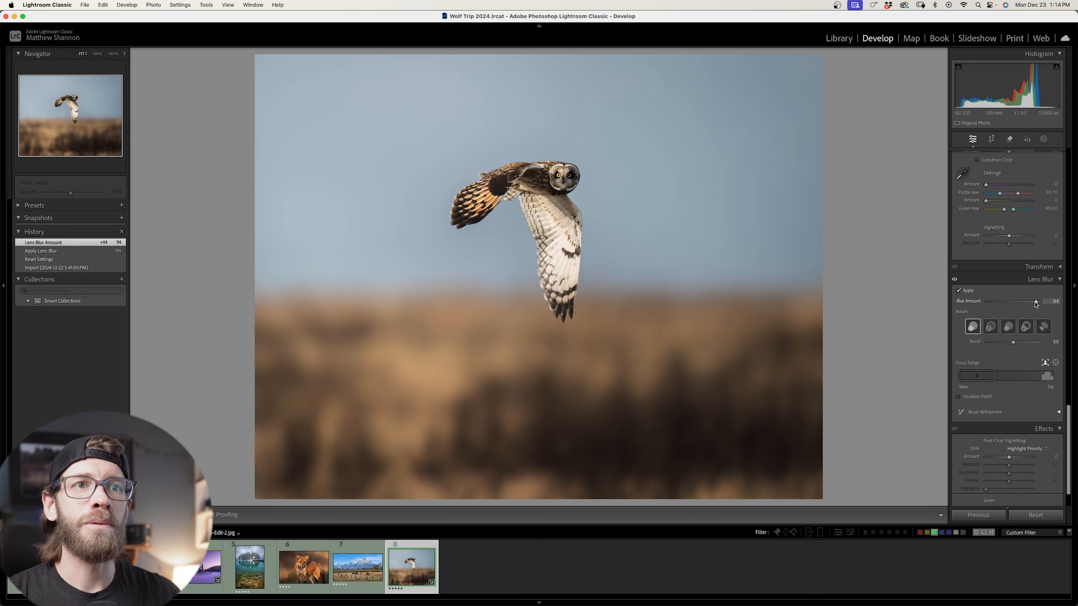
- Try a narrower lens blur focus range on the owl's lower wing, and widen it back to include the whole bird
left_click(615, 326)
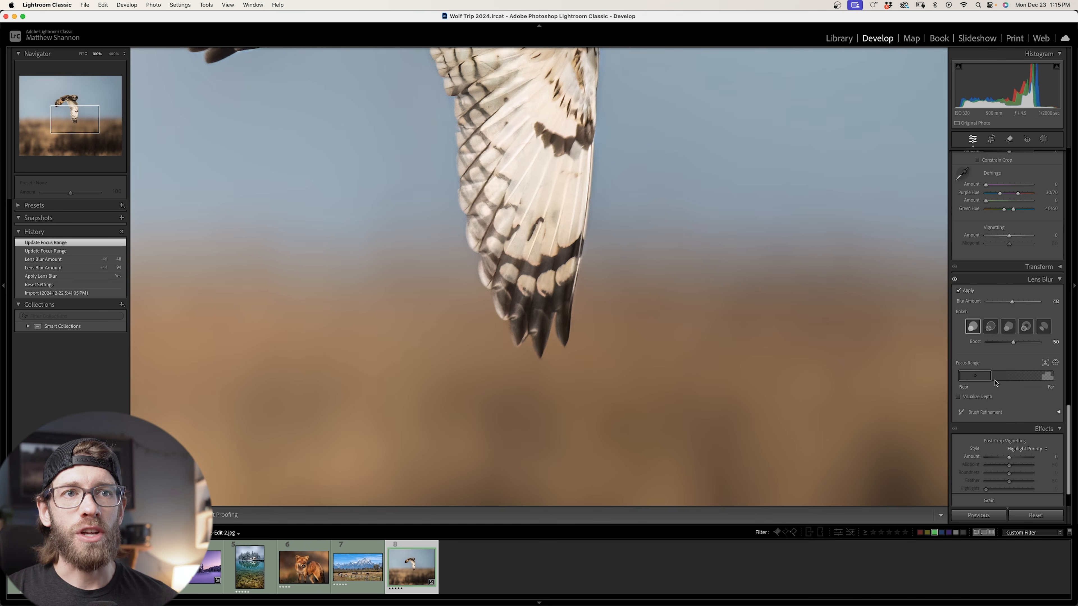
left_click_drag(992, 377, 969, 376)
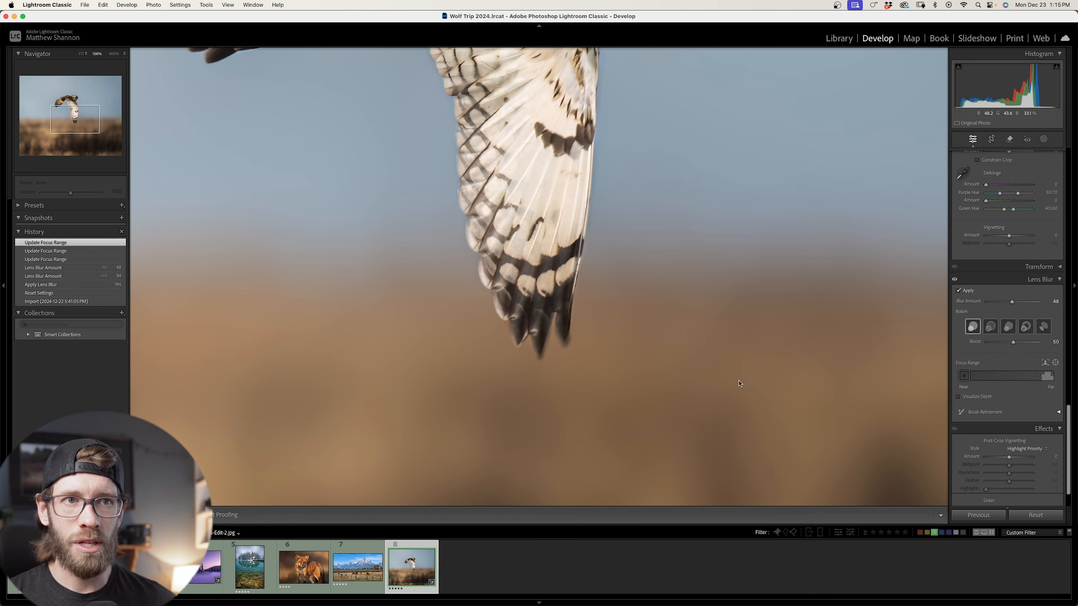
left_click_drag(970, 376, 993, 378)
left_click(698, 378)
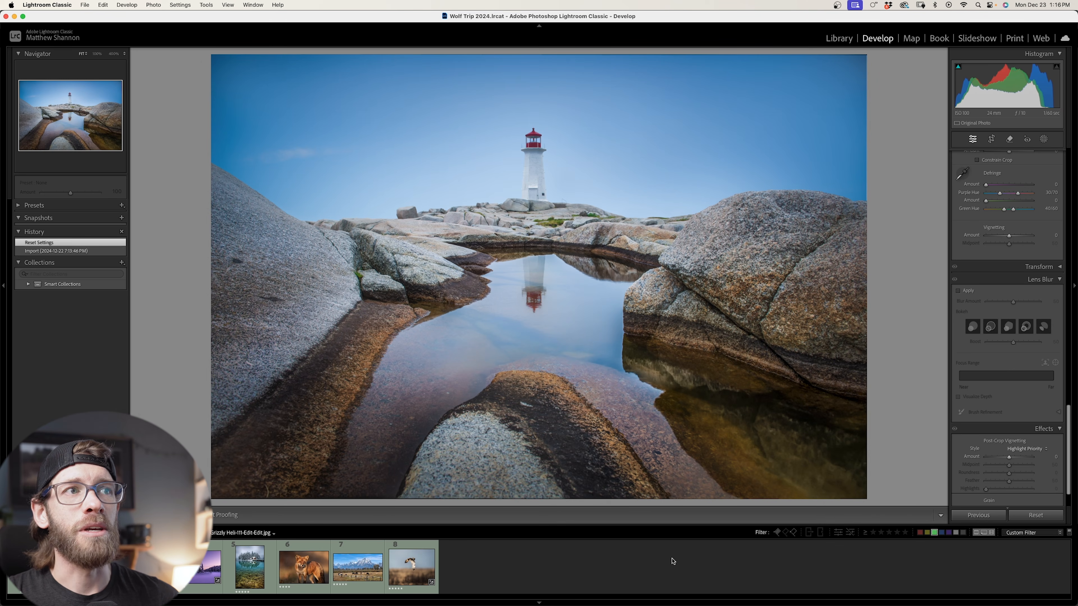
- Apply Lens Blur to the lighthouse photo and, with the depth map shown, limit the focus range to the distant lighthouse and sky
left_click(960, 292)
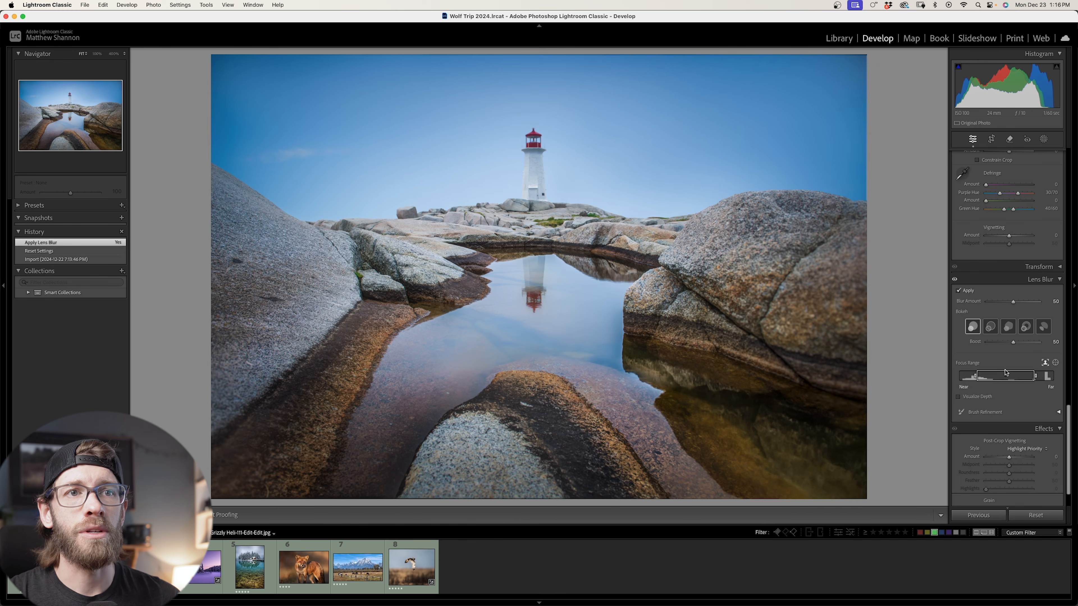
left_click_drag(1000, 376, 1019, 377)
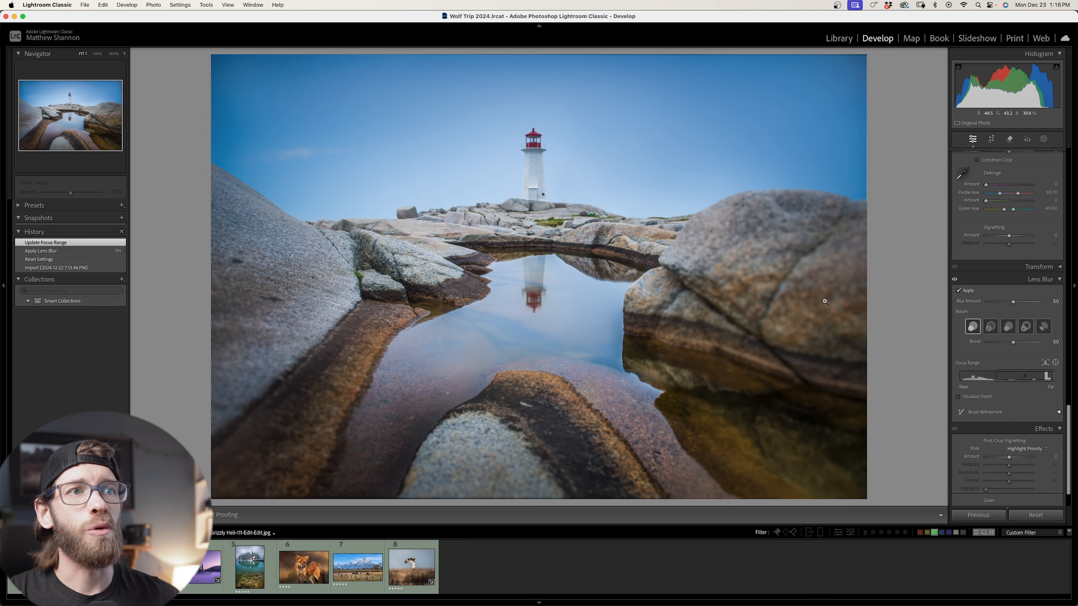
left_click(957, 397)
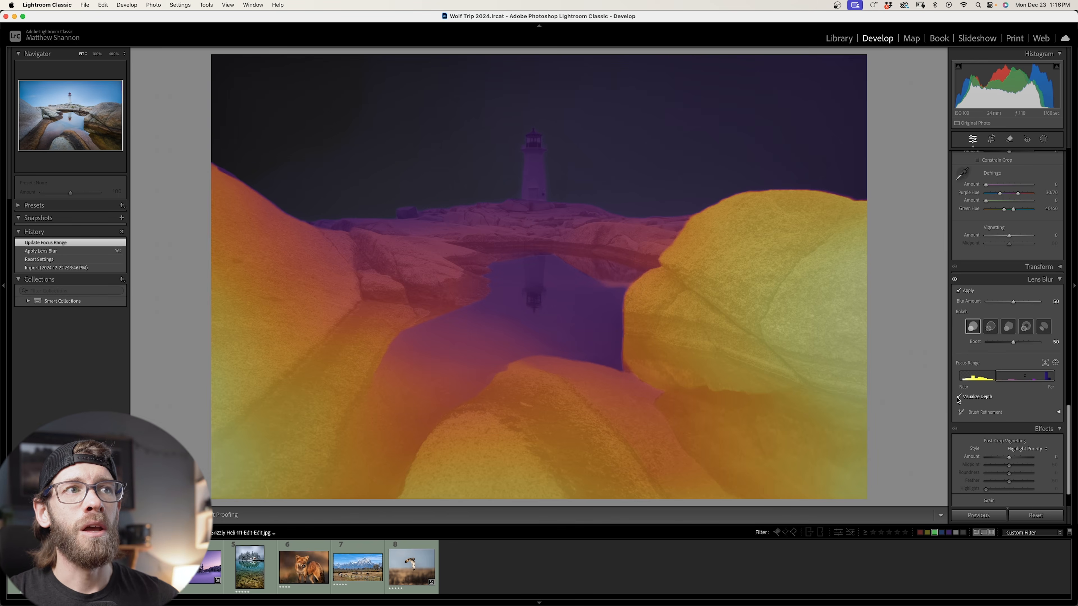
left_click_drag(996, 376, 1019, 380)
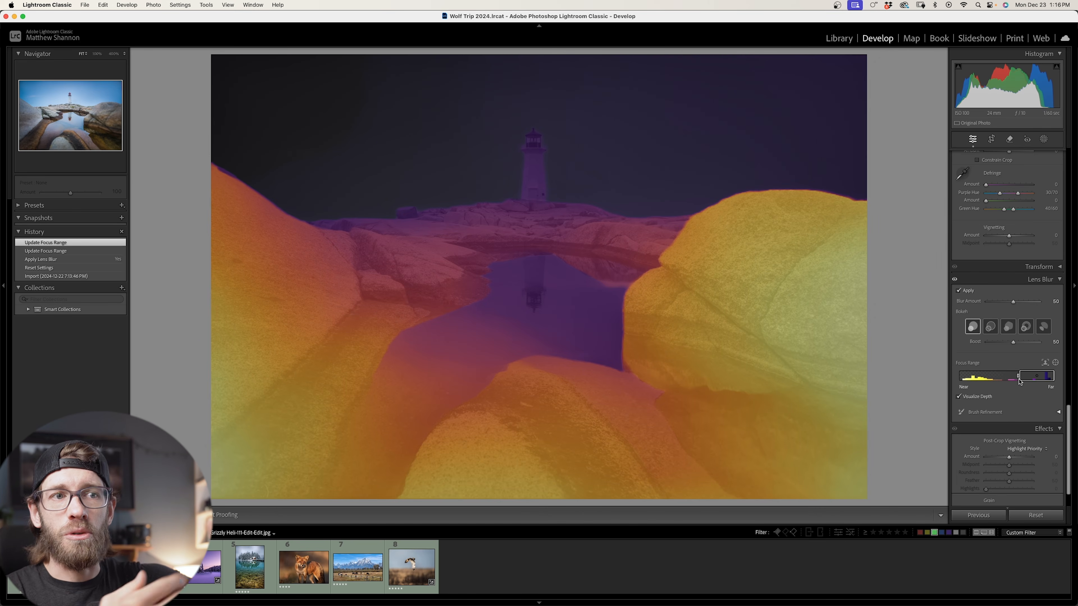
left_click_drag(1019, 381, 1019, 378)
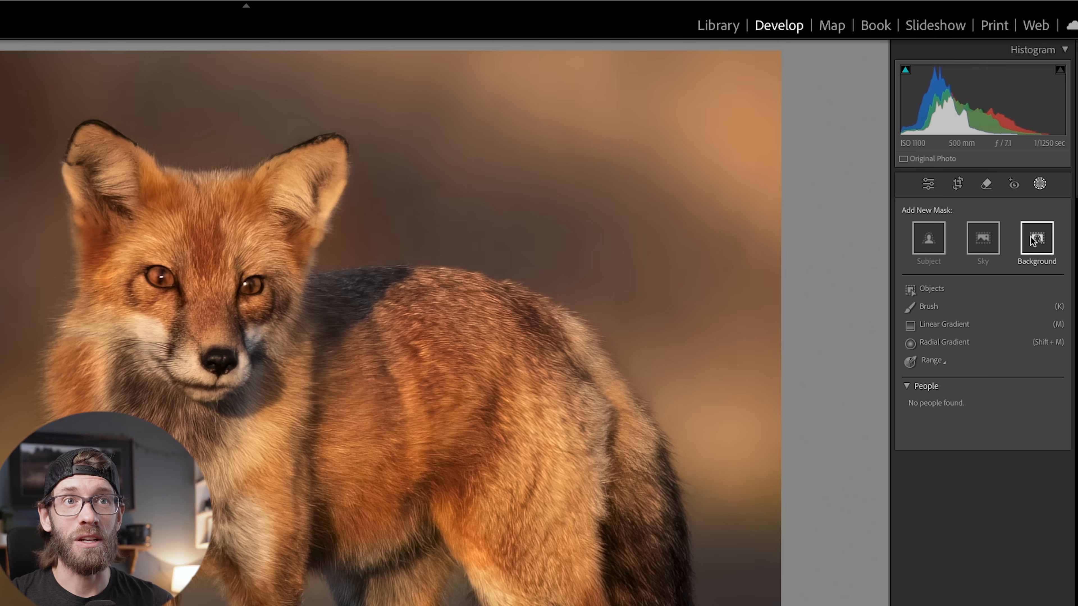
- Mask the fox photo's background and set exposure to 0.62, highlights to 15, shadows to 21 and temp to 33
left_click(1041, 173)
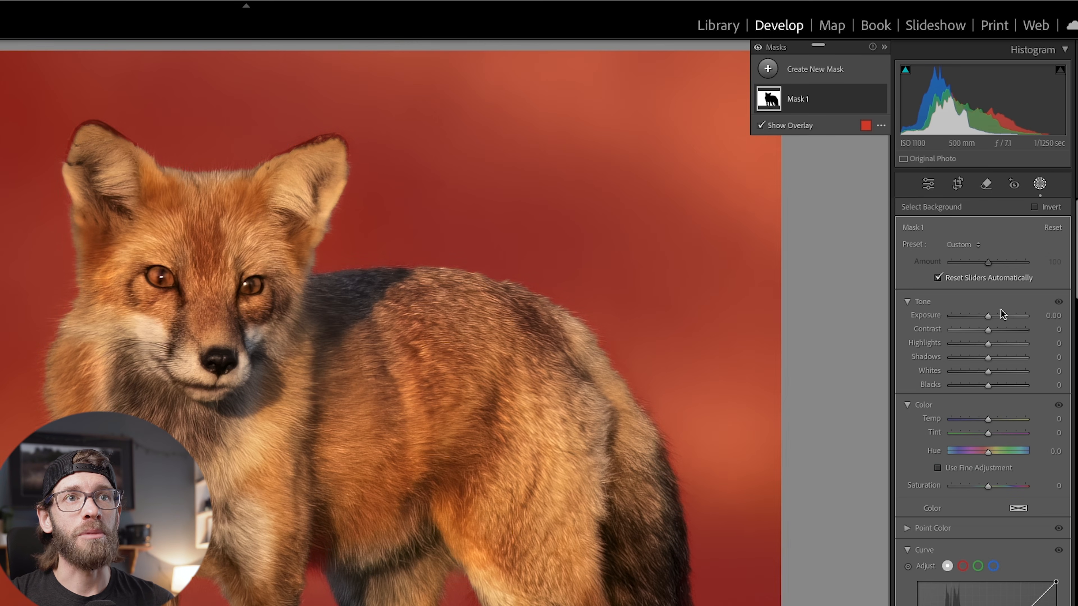
left_click_drag(989, 314, 1019, 290)
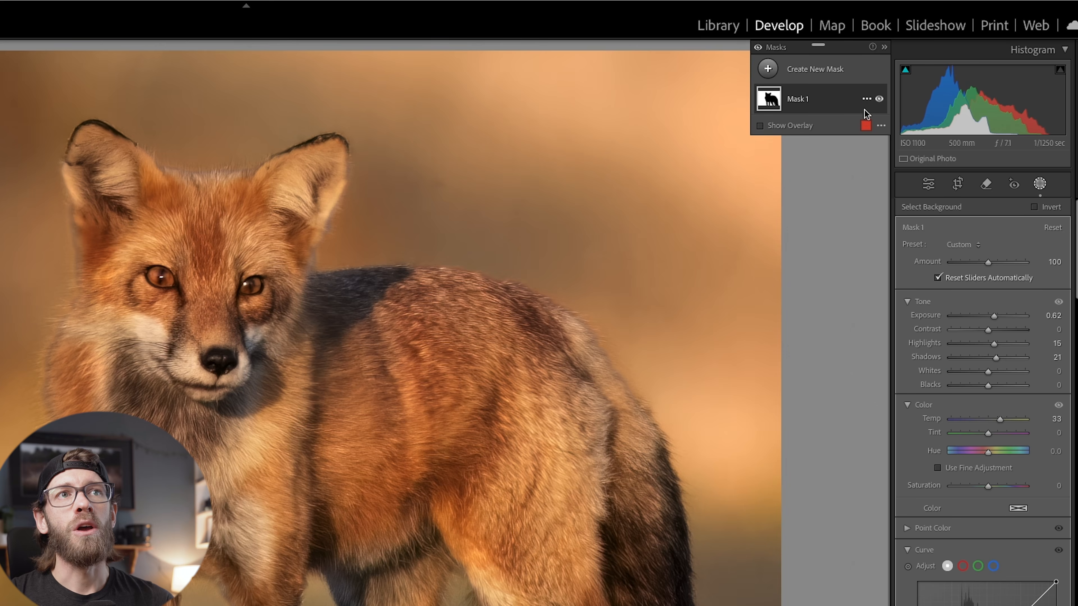
- Intersect the background mask with a diagonal linear gradient from the photo's upper-left corner, and set exposure to 0.99, whites to 20 and temp to 45
left_click(865, 101)
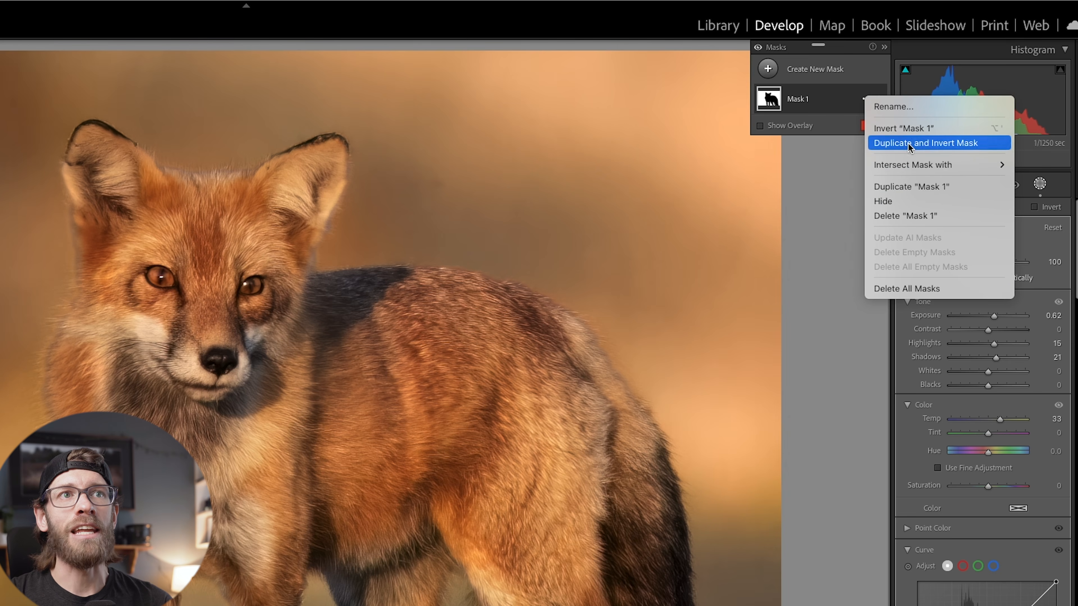
mouse_move(921, 169)
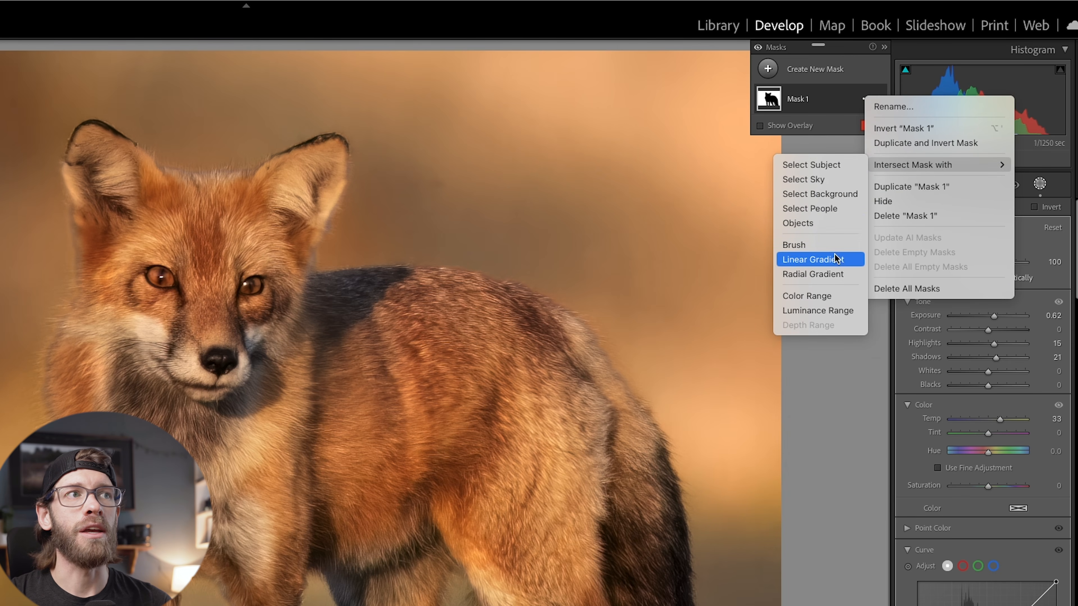
left_click(825, 259)
left_click_drag(286, 130, 648, 405)
left_click_drag(588, 342, 626, 363)
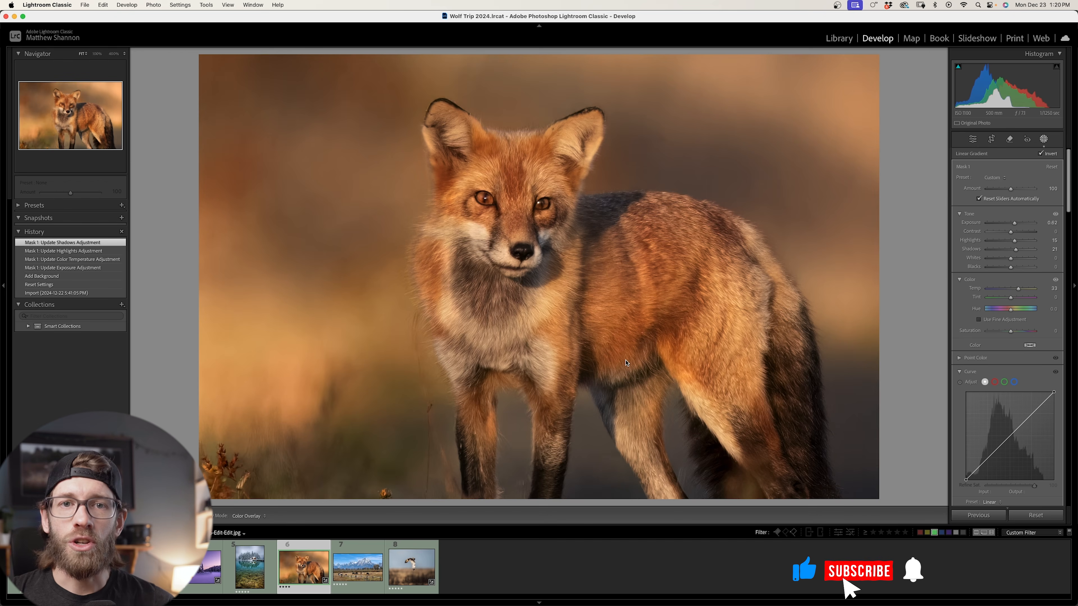
left_click_drag(625, 363, 587, 348)
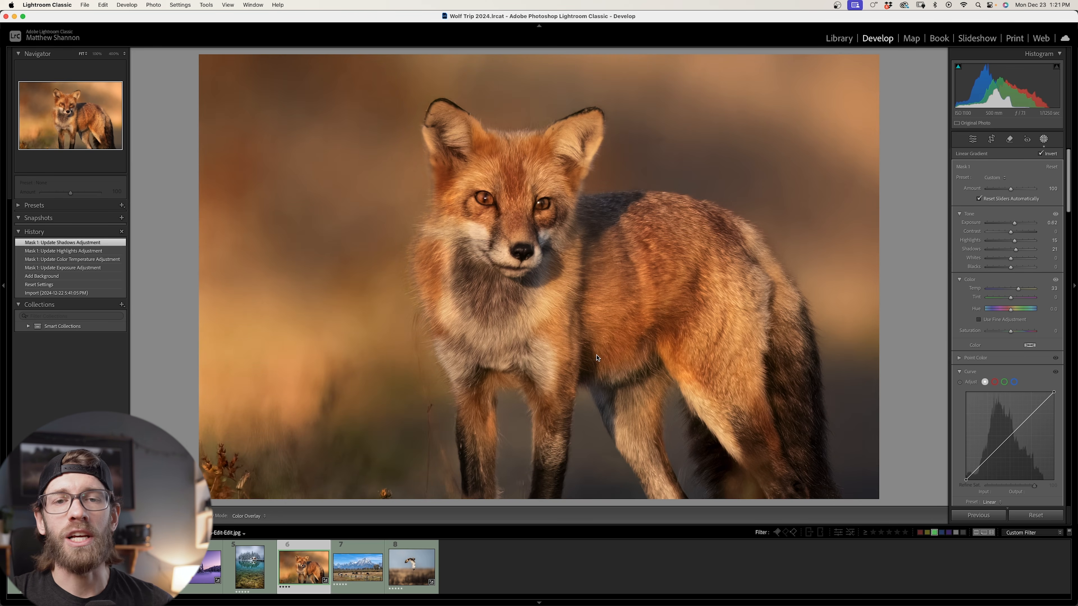
left_click_drag(596, 357, 577, 367)
left_click_drag(1018, 289, 1021, 289)
left_click_drag(1015, 223, 1016, 260)
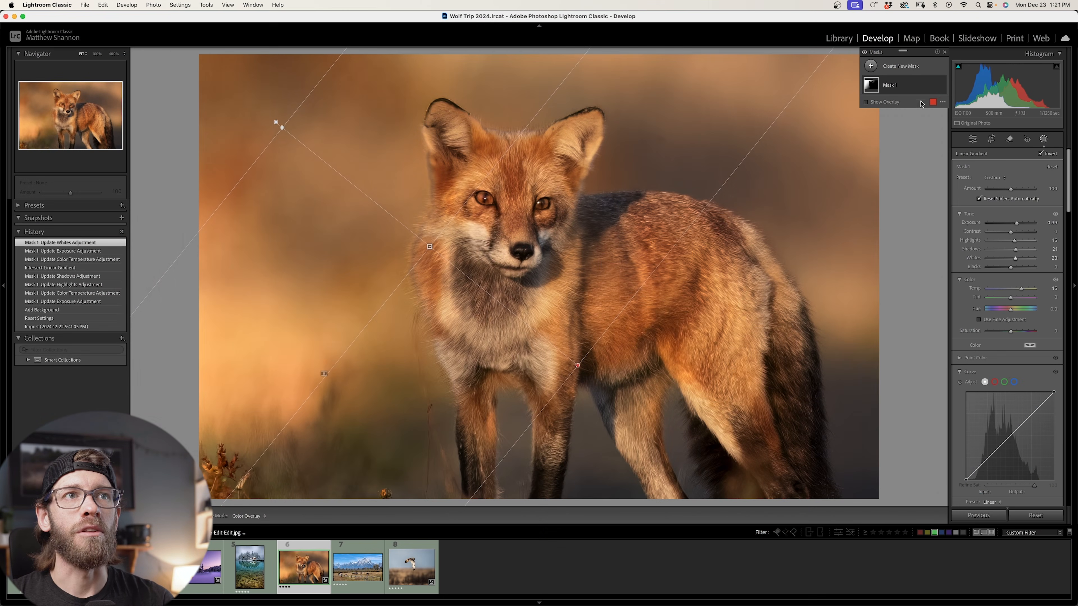
- Add a second background mask on the fox photo and intersect it with a diagonal linear gradient from the photo's lower-right corner
left_click(871, 67)
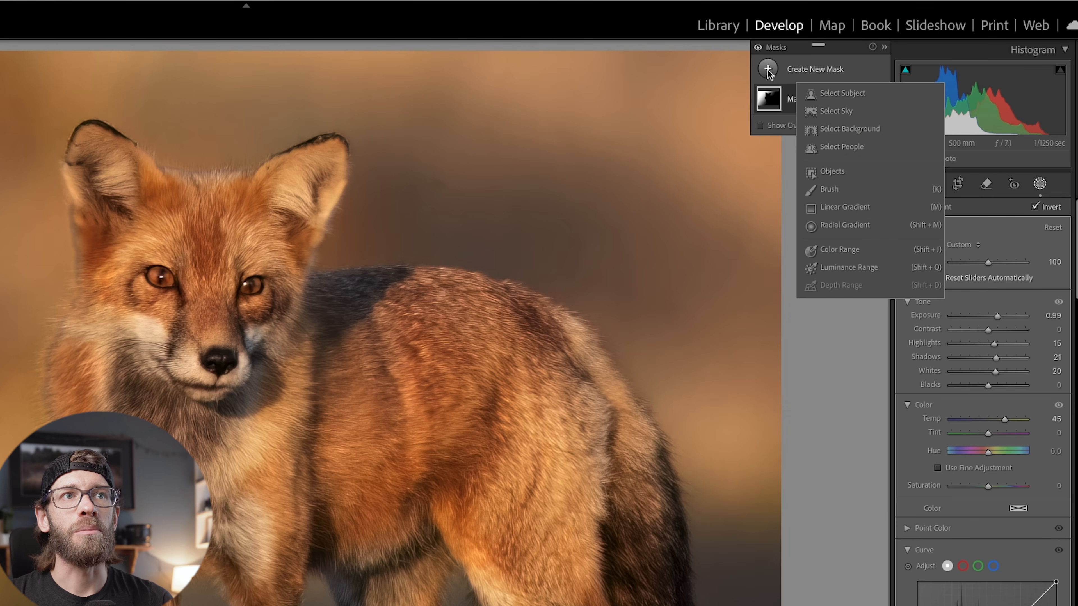
left_click(939, 102)
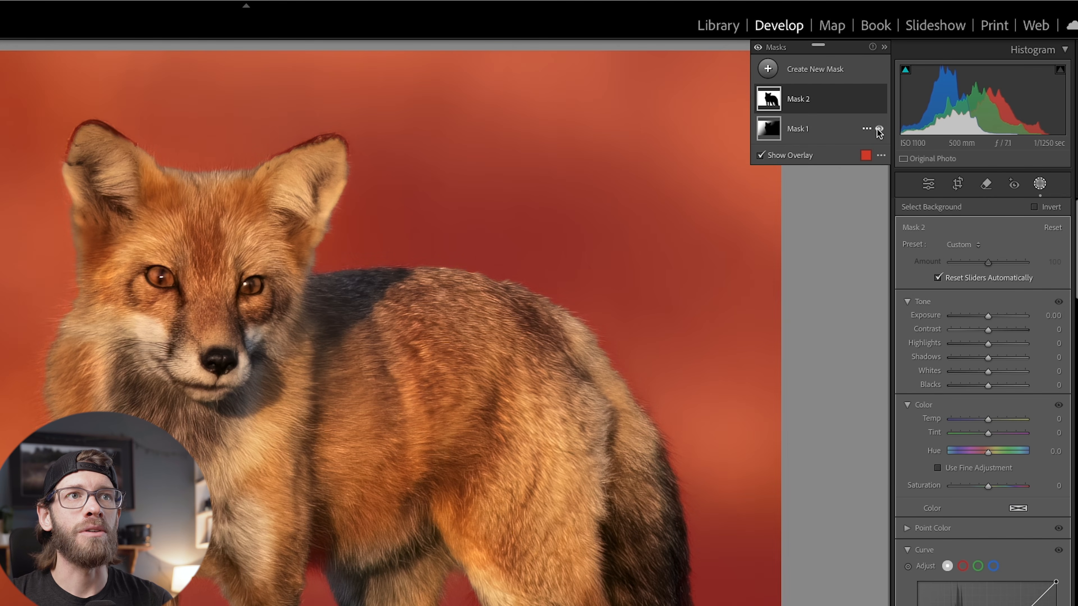
left_click(866, 99)
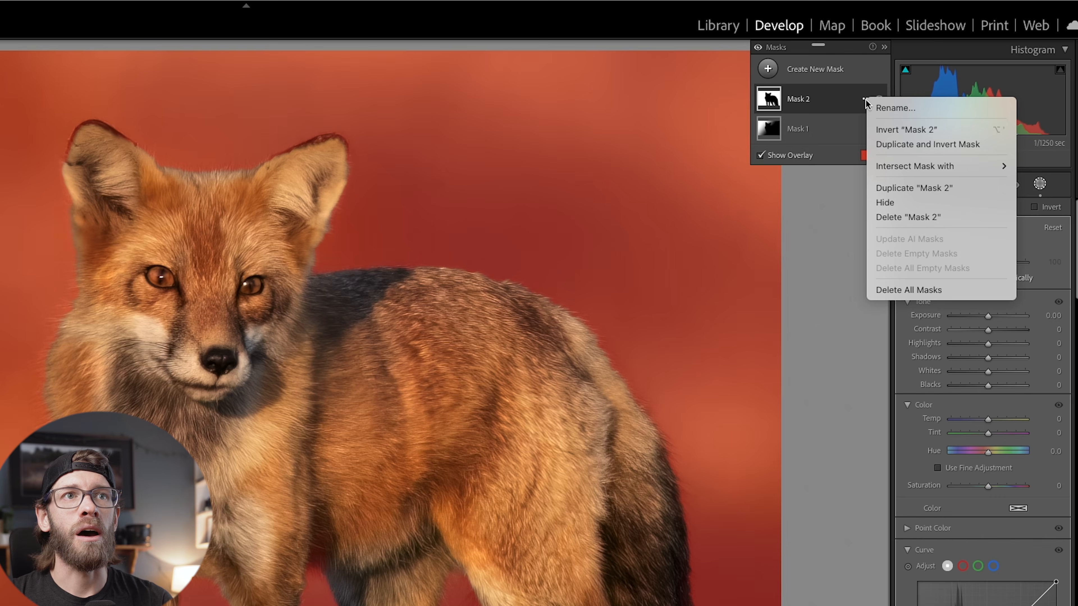
mouse_move(954, 167)
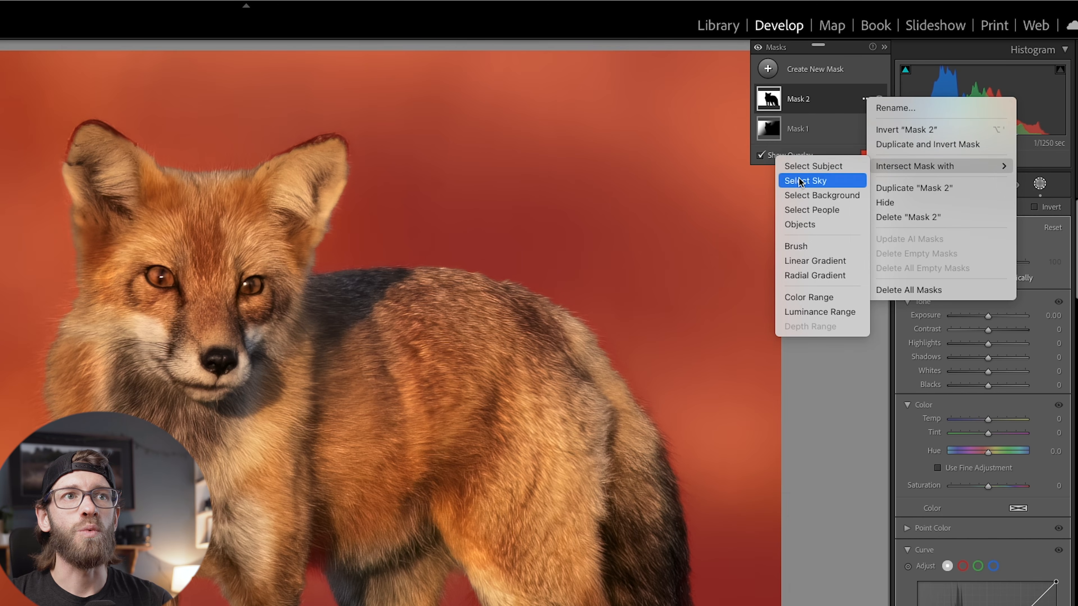
left_click(815, 261)
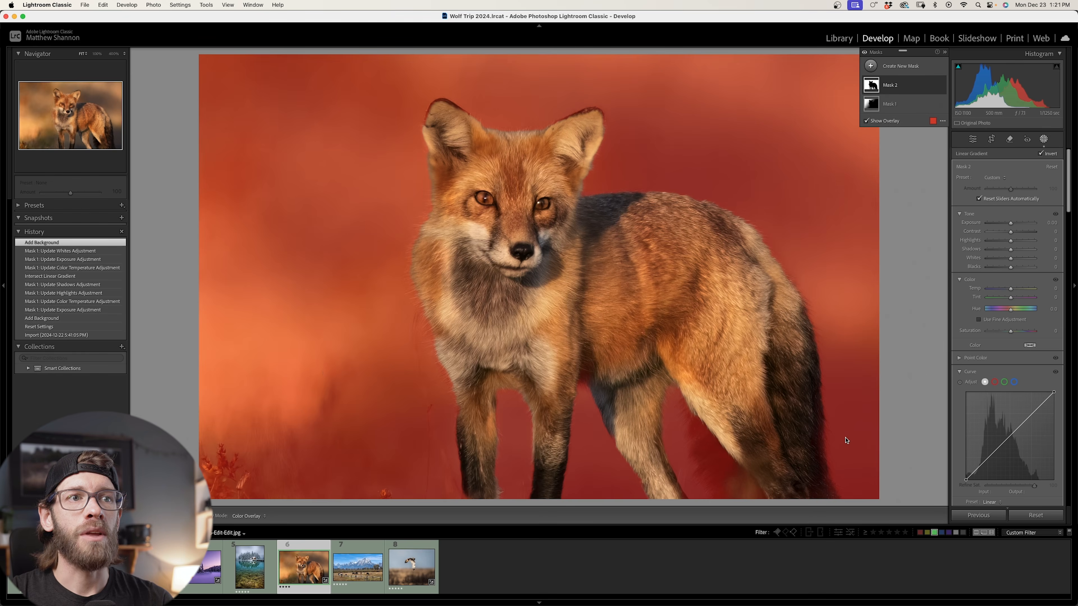
left_click_drag(845, 438, 653, 319)
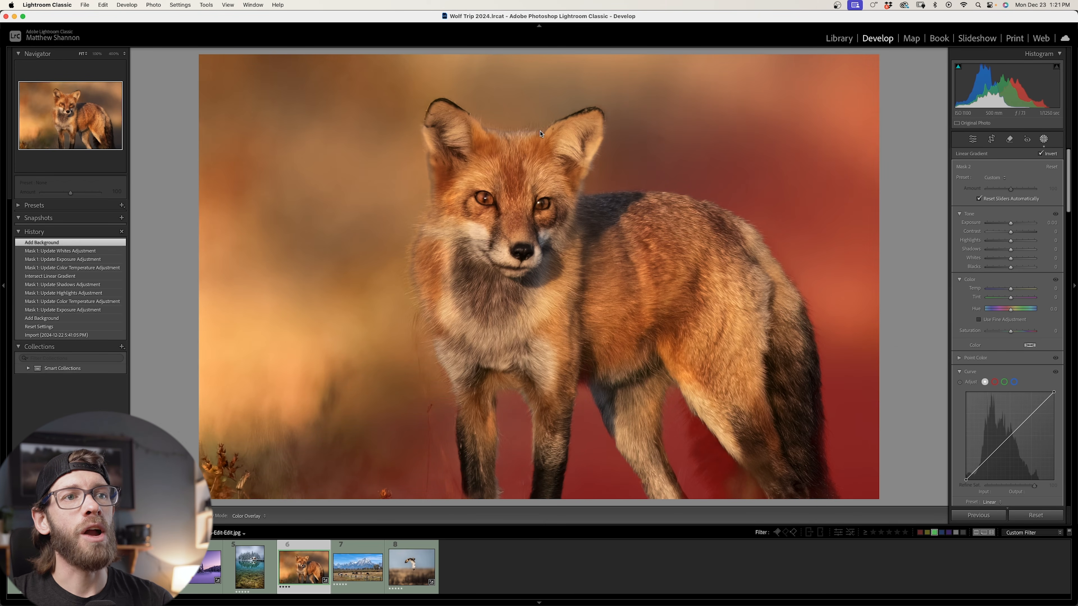
- Darken and cool the second mask with exposure -0.90, contrast 63, blacks -18 and temp -35
left_click_drag(1010, 289, 1002, 290)
left_click_drag(1010, 222, 1025, 232)
left_click_drag(1011, 269, 1006, 269)
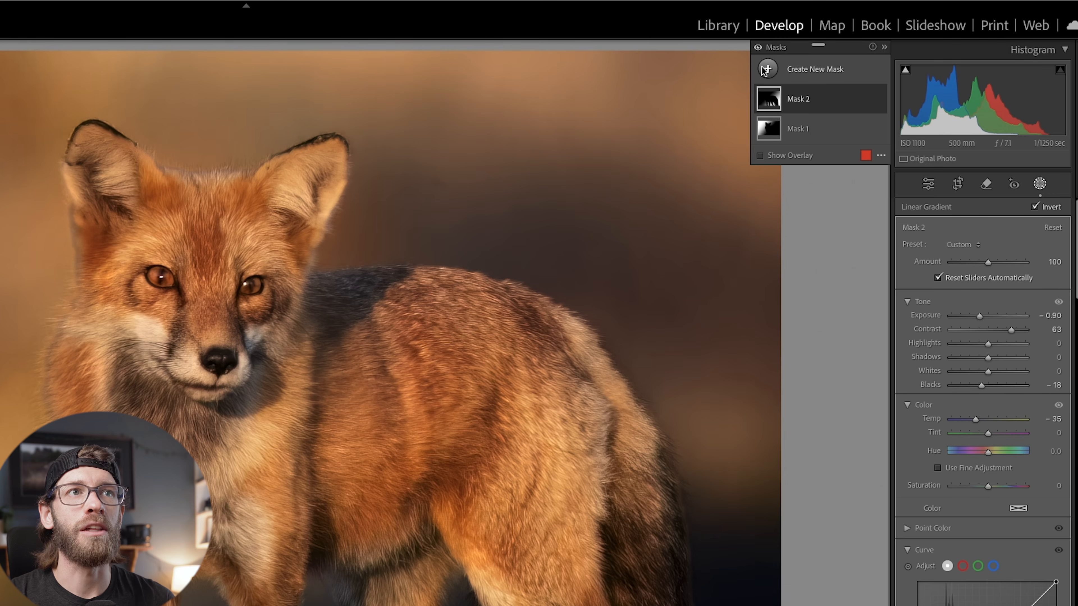
- Add a subject mask on the fox and intersect it with a large radial gradient centered in the background beside its face
left_click(870, 66)
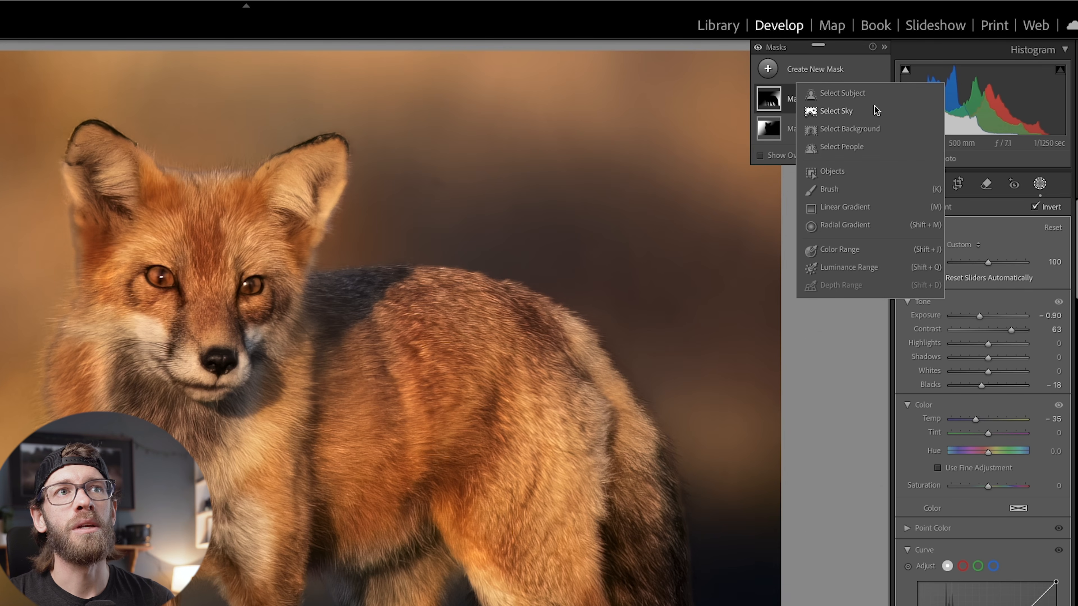
left_click(850, 93)
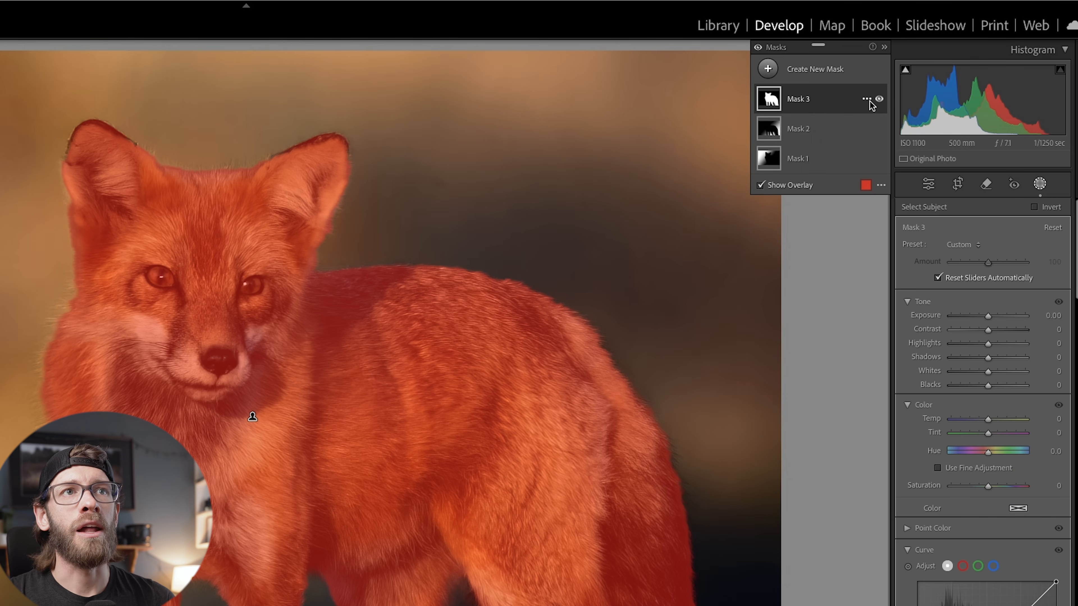
left_click(864, 100)
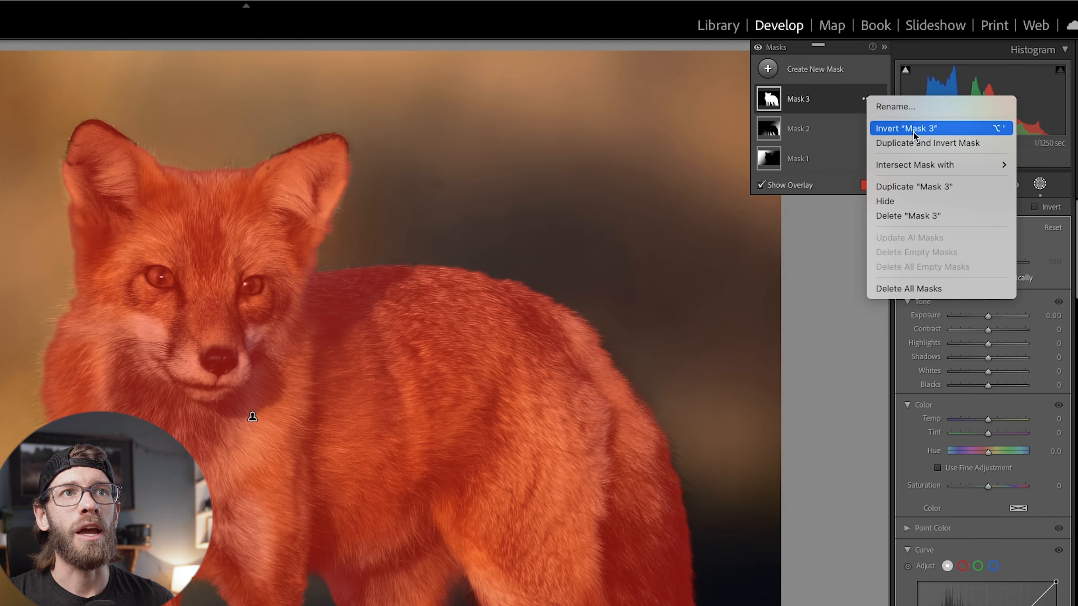
mouse_move(965, 169)
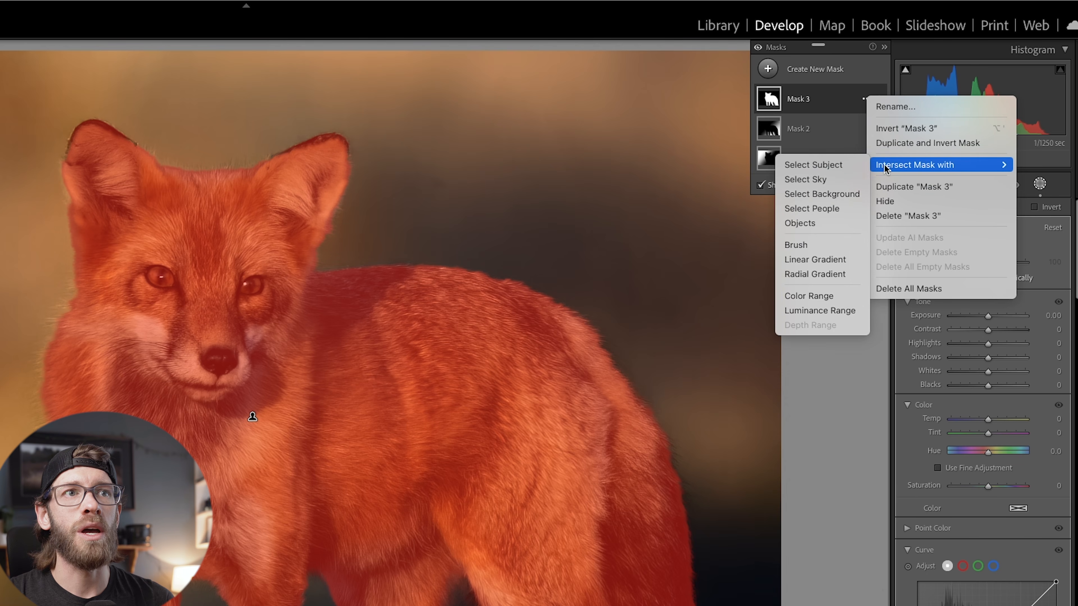
left_click(844, 274)
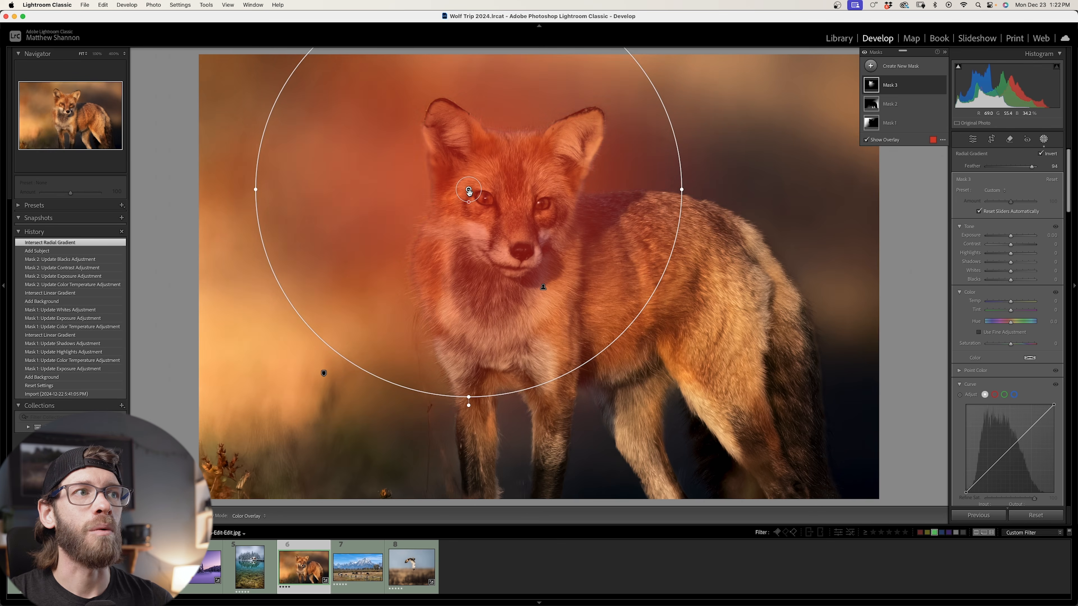
left_click_drag(468, 191, 360, 175)
- Set the subject mask's exposure to 0.59, contrast to 42, highlights to 14 and temp to 20, and move the radial gradient slightly higher
left_click_drag(1011, 234, 1014, 255)
left_click_drag(1011, 302, 1015, 302)
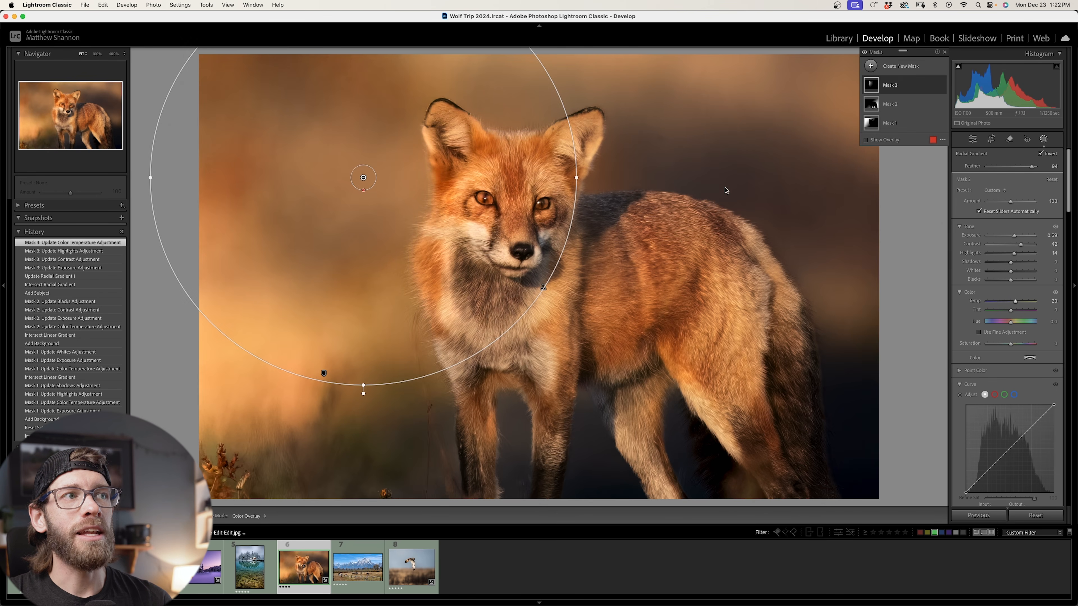
left_click_drag(393, 182, 392, 144)
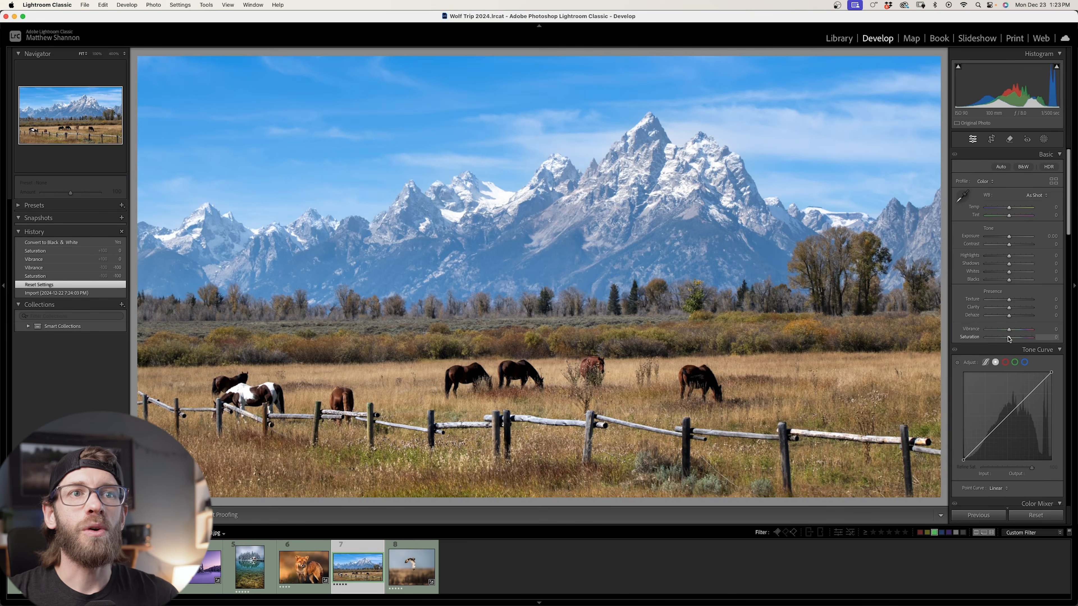
- Try removing the color from the mountain and horses photo with saturation and vibrance at -100, and reset both
left_click_drag(1008, 339, 965, 330)
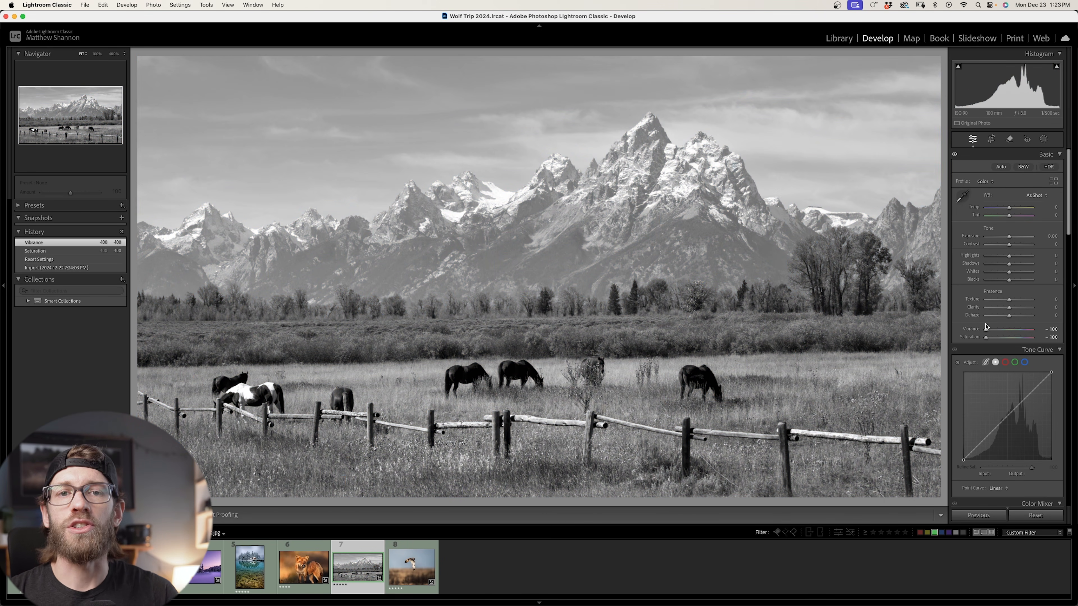
double_click(972, 328)
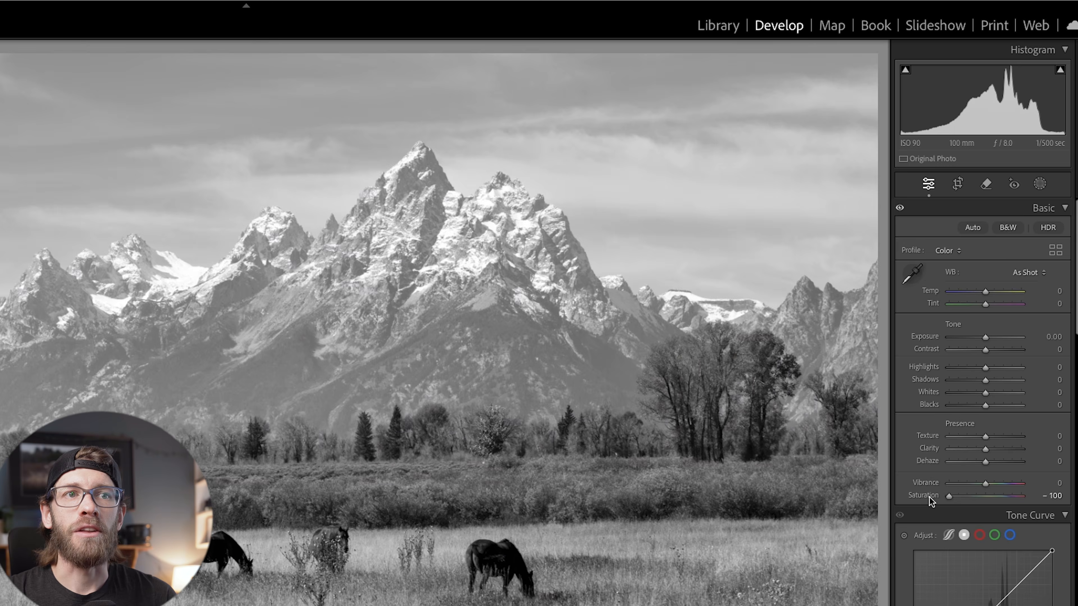
double_click(972, 337)
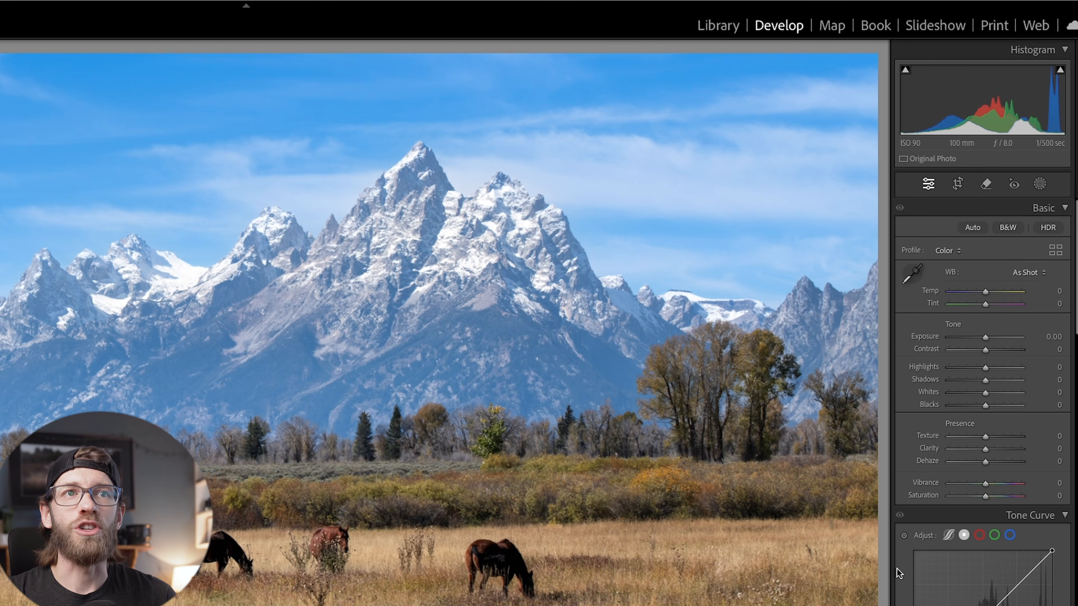
- Convert the mountain and horses photo to black and white and bring the Black & White Mix sliders into view
left_click(1007, 229)
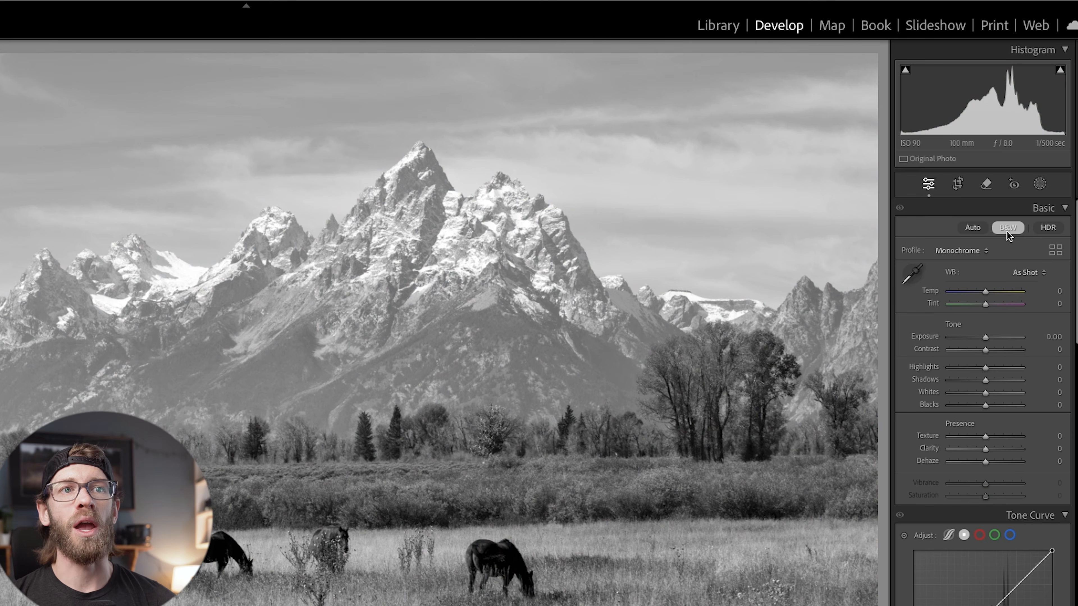
scroll(994, 425, "down", 10)
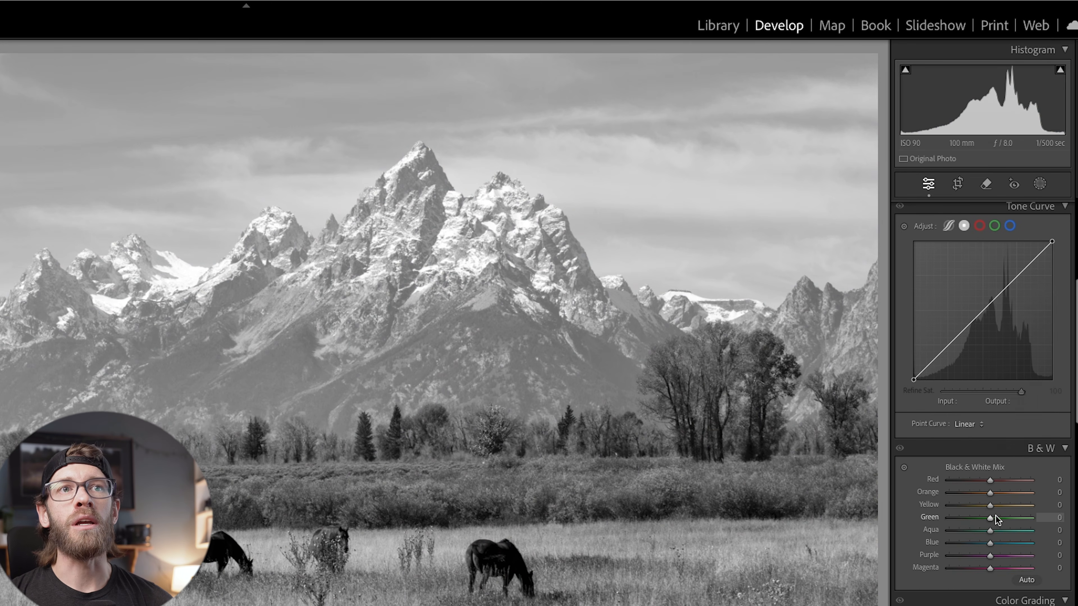
scroll(996, 519, "up", 2)
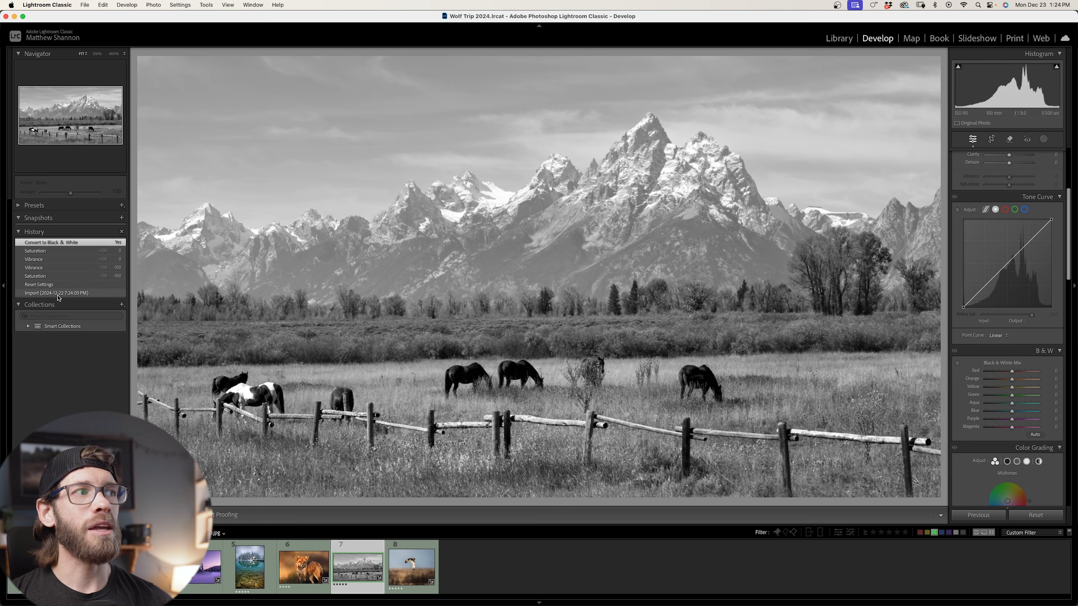
- Compare the black-and-white conversion with the imported color version in the history, and set the blue level in the mix to -35
left_click(66, 294)
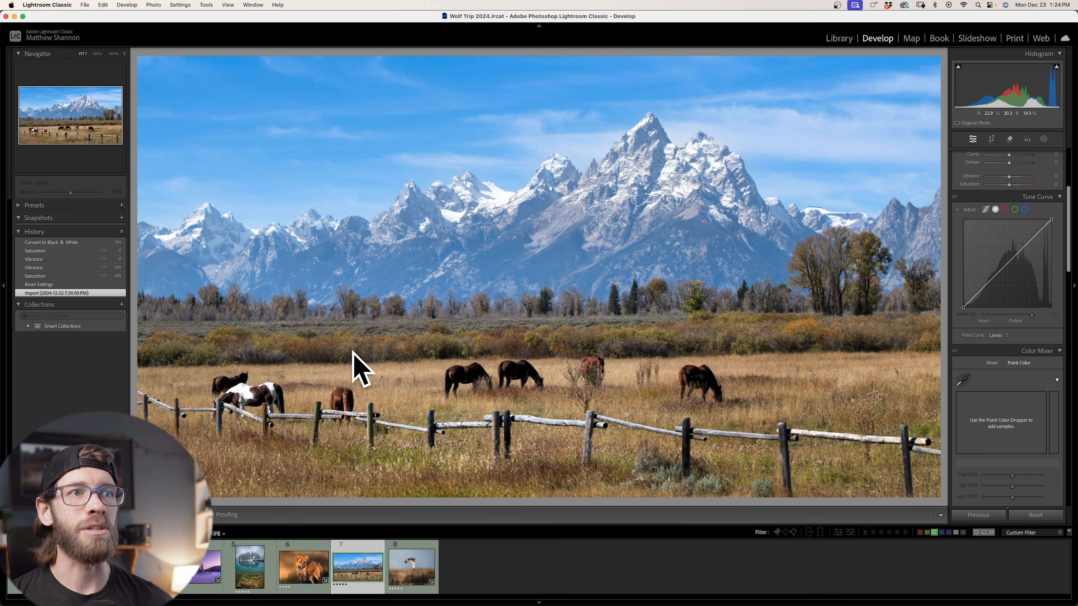
left_click(89, 241)
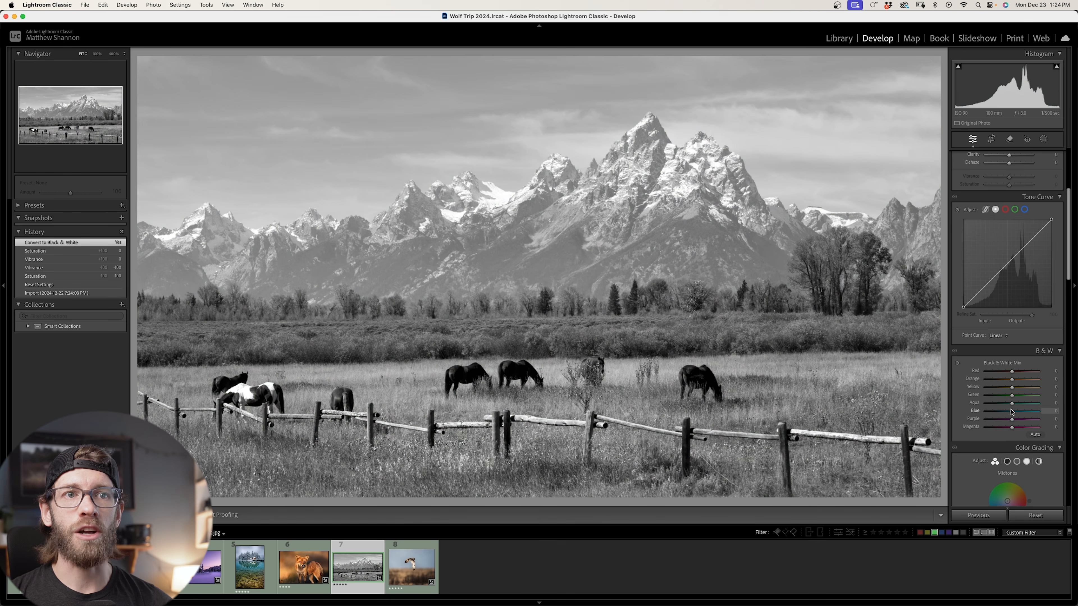
mouse_move(1012, 412)
left_mouse_down()
mouse_move(989, 413)
mouse_move(1003, 412)
left_mouse_up()
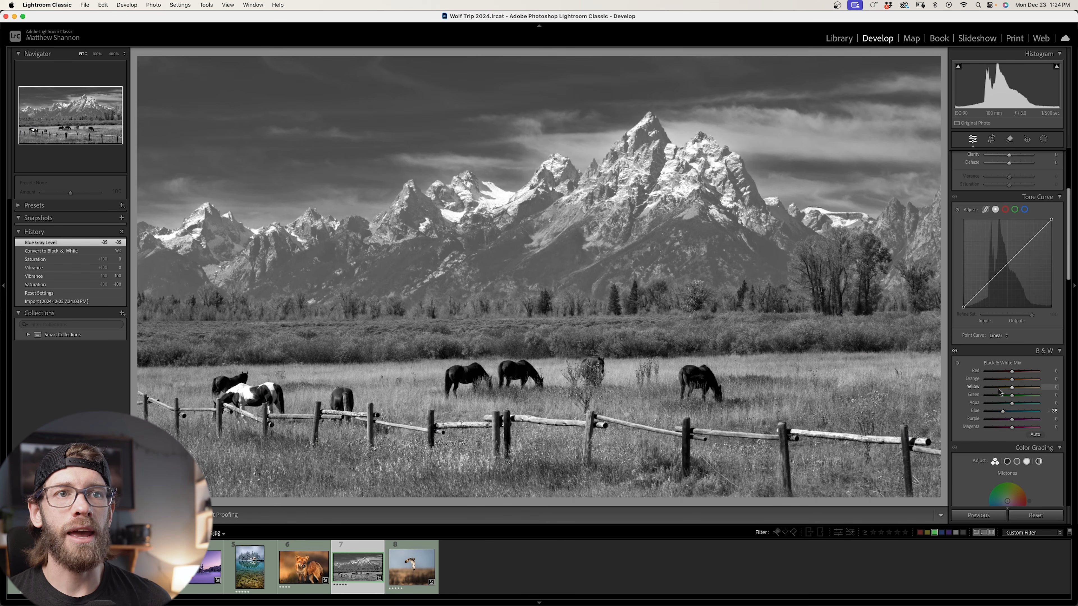
- Set the black-and-white mix levels to +47 for yellow, -30 for orange, -20 for red and -41 for aqua
left_click_drag(1012, 389, 1023, 390)
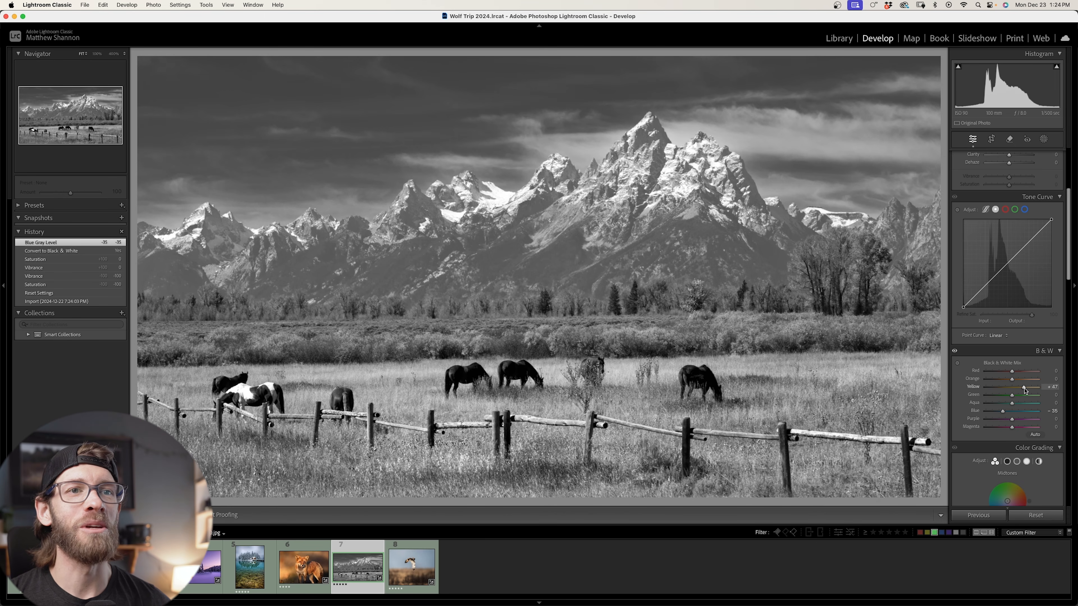
left_click_drag(1012, 380, 1000, 410)
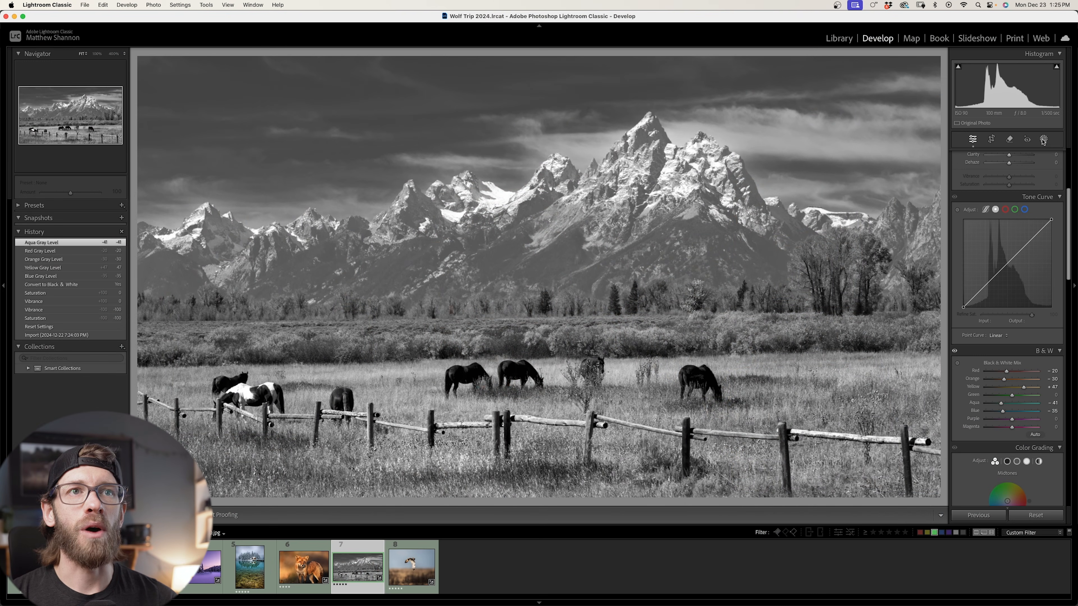
- Add a wide radial gradient mask across the mountains with contrast 64, exposure -0.13 and blacks -22
left_click(1043, 141)
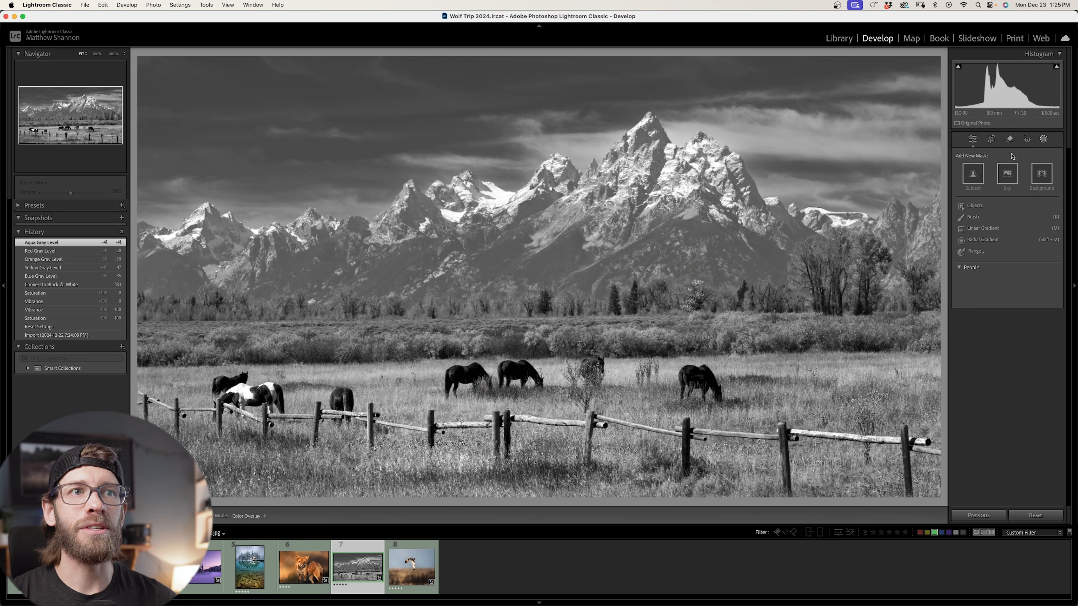
left_click(992, 241)
left_click_drag(517, 279, 945, 387)
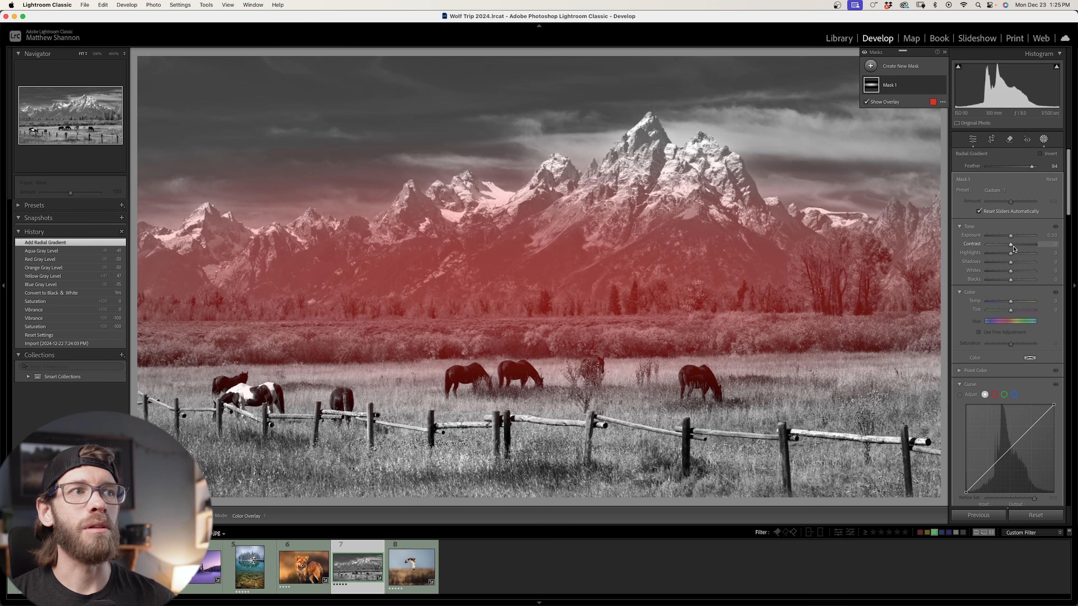
mouse_move(1011, 244)
left_mouse_down()
mouse_move(1026, 244)
mouse_move(1010, 236)
left_mouse_up()
left_click_drag(1010, 279, 1004, 283)
left_click_drag(679, 258, 724, 257)
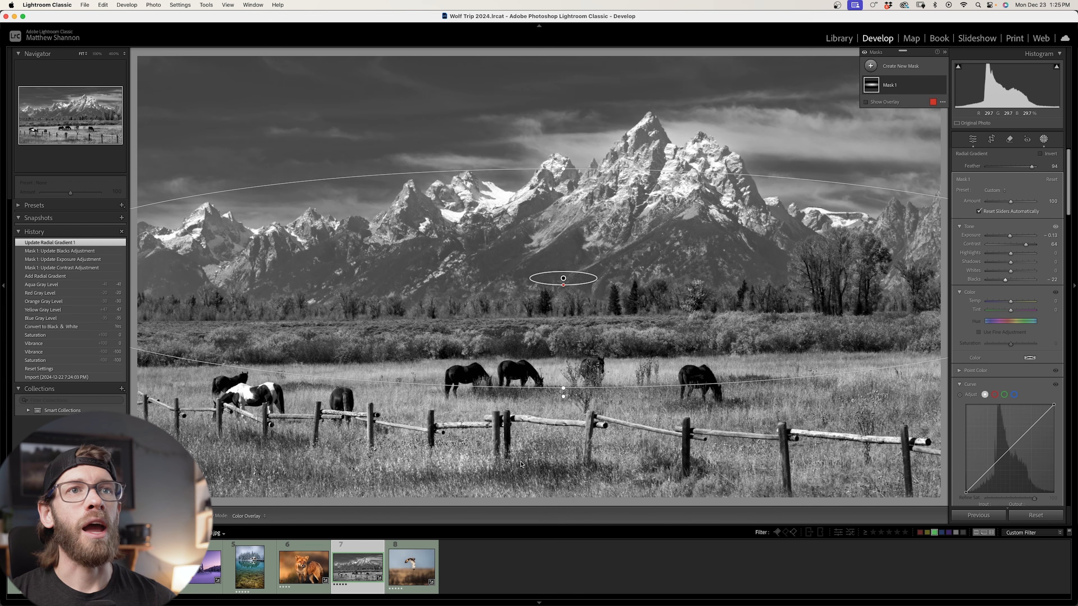
- Add a linear gradient mask over the foreground grass with contrast 64, exposure -0.62 and shadows -28
left_click(870, 67)
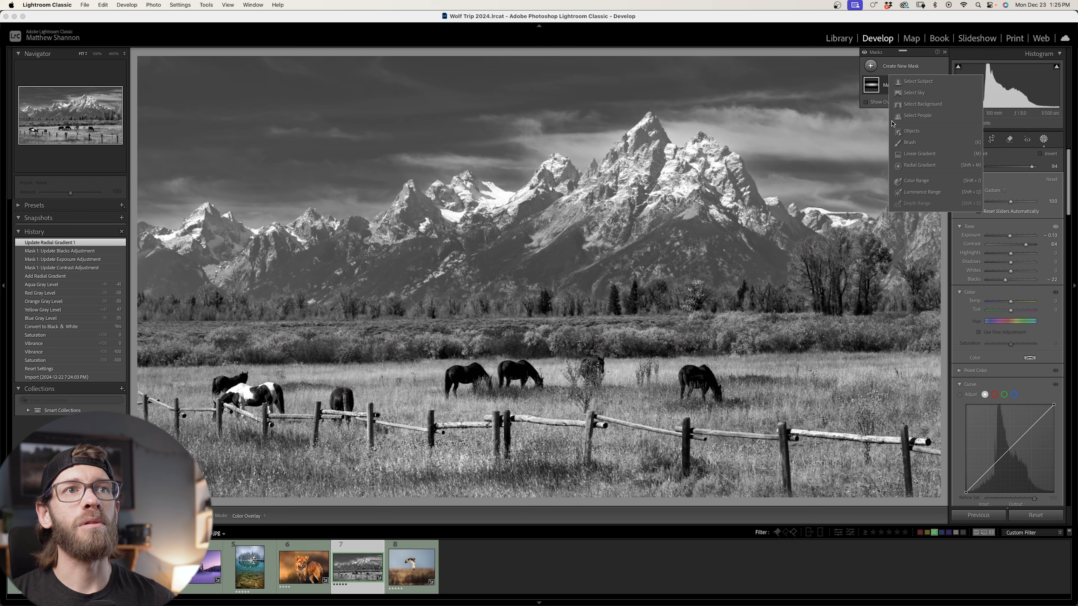
left_click(925, 154)
left_click_drag(336, 485, 347, 419)
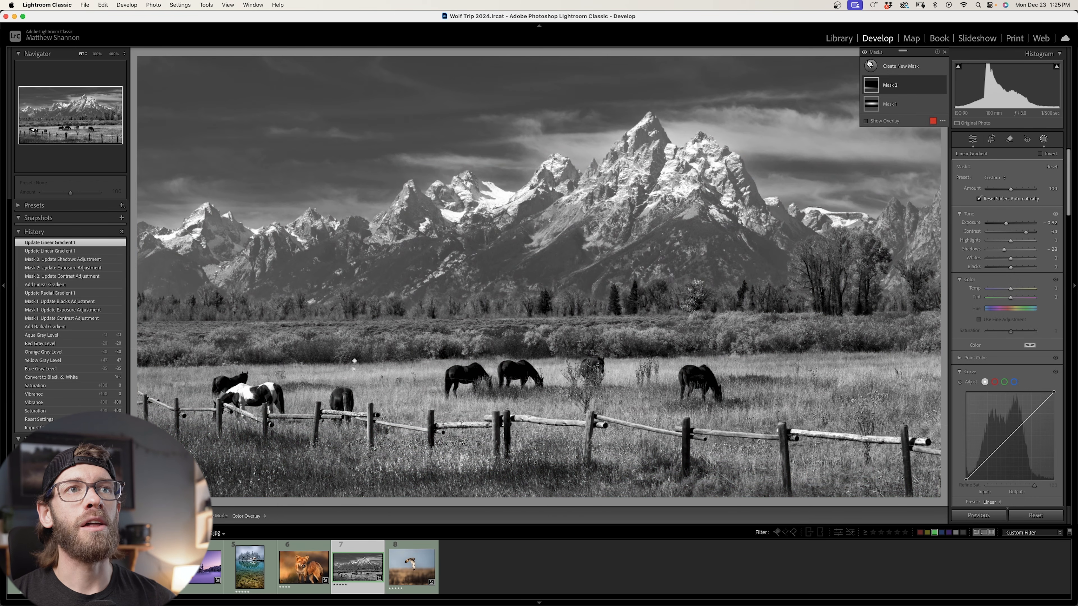
- Add a tilted linear gradient mask over the upper-left sky with contrast 28, exposure -0.91 and lowered shadows and blacks
left_click(871, 66)
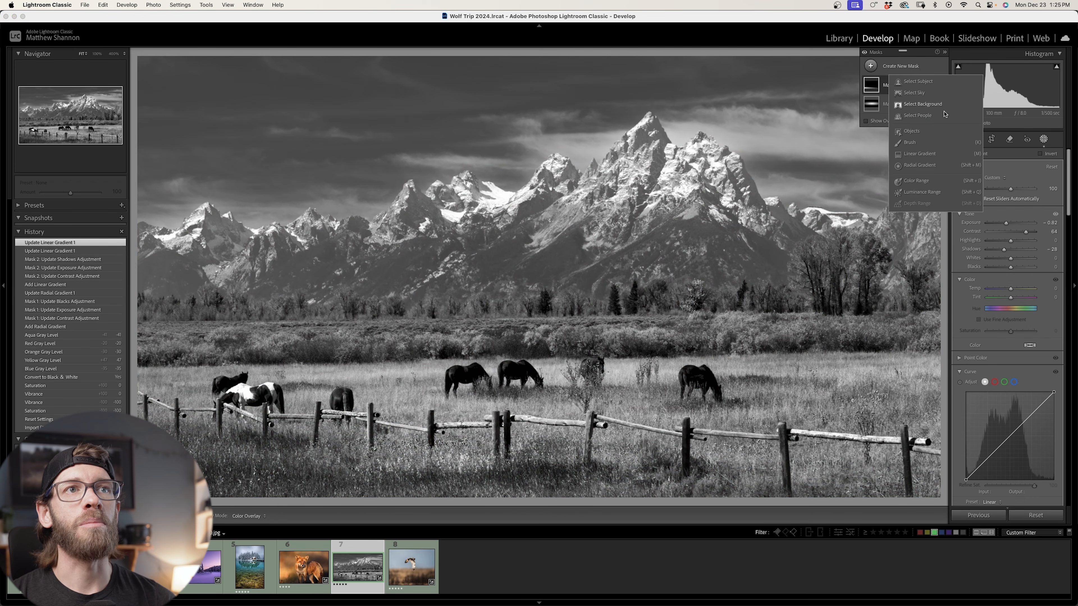
left_click(920, 154)
left_click_drag(320, 112, 339, 178)
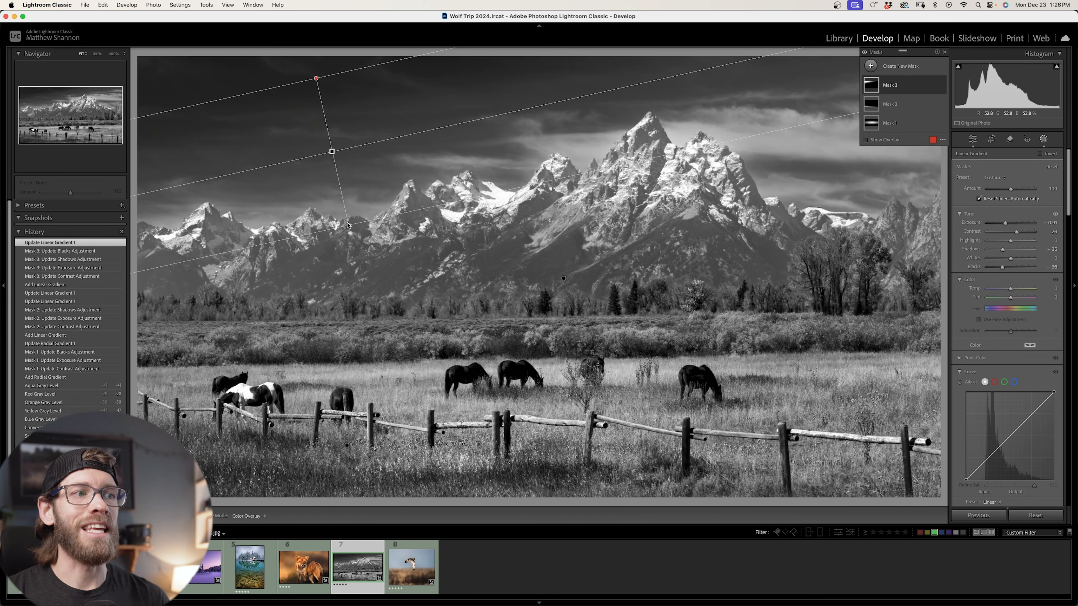
left_click(498, 551)
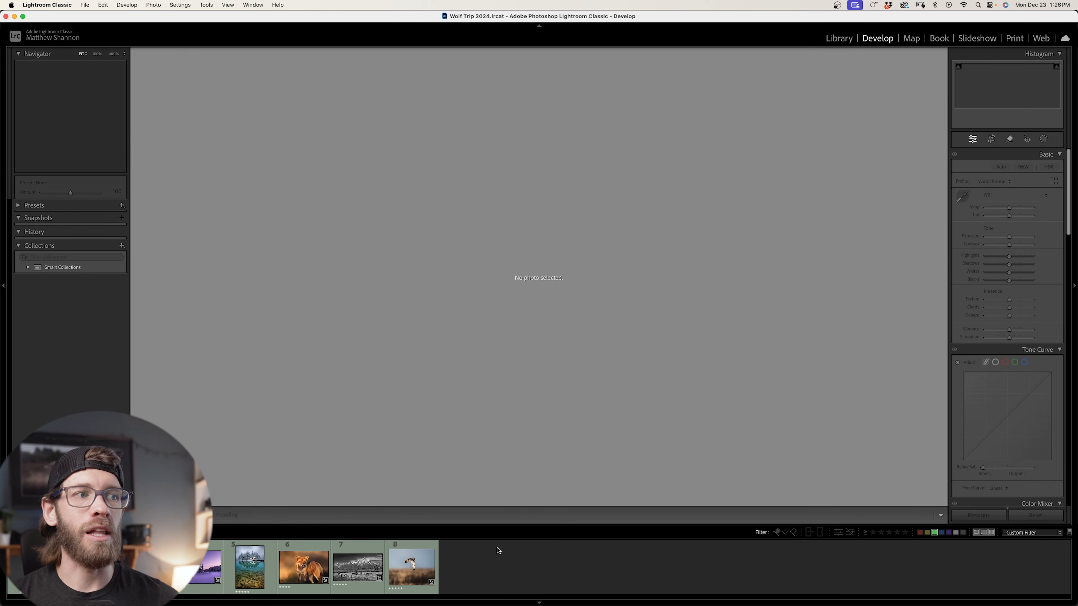
left_click(358, 564)
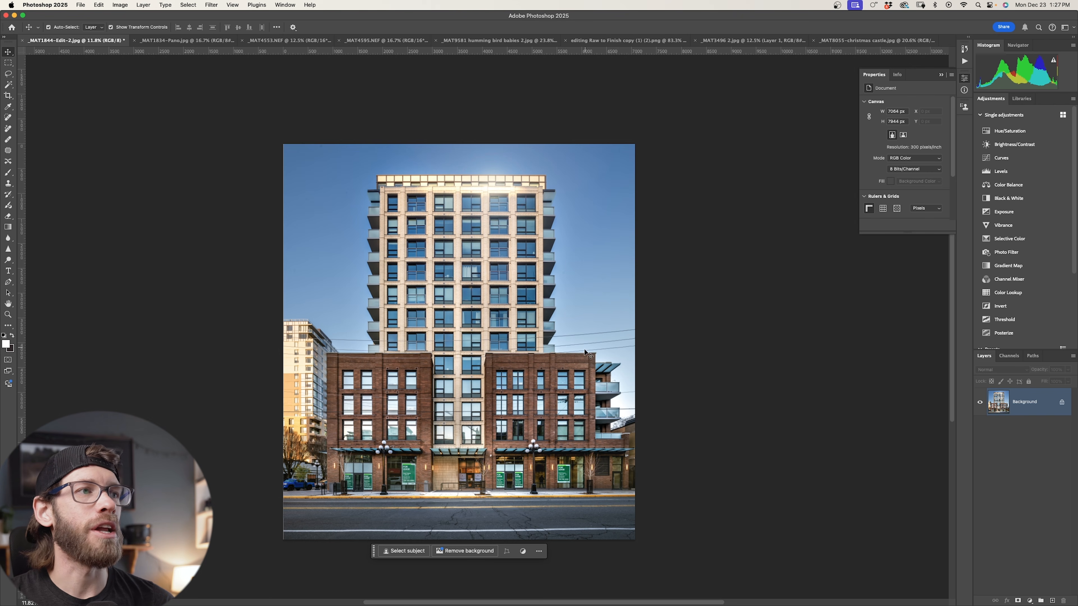
- In Photoshop, add an empty layer above the background of the _MAT1844-Edit-2.jpg building photo
scroll(573, 407, "up", 5)
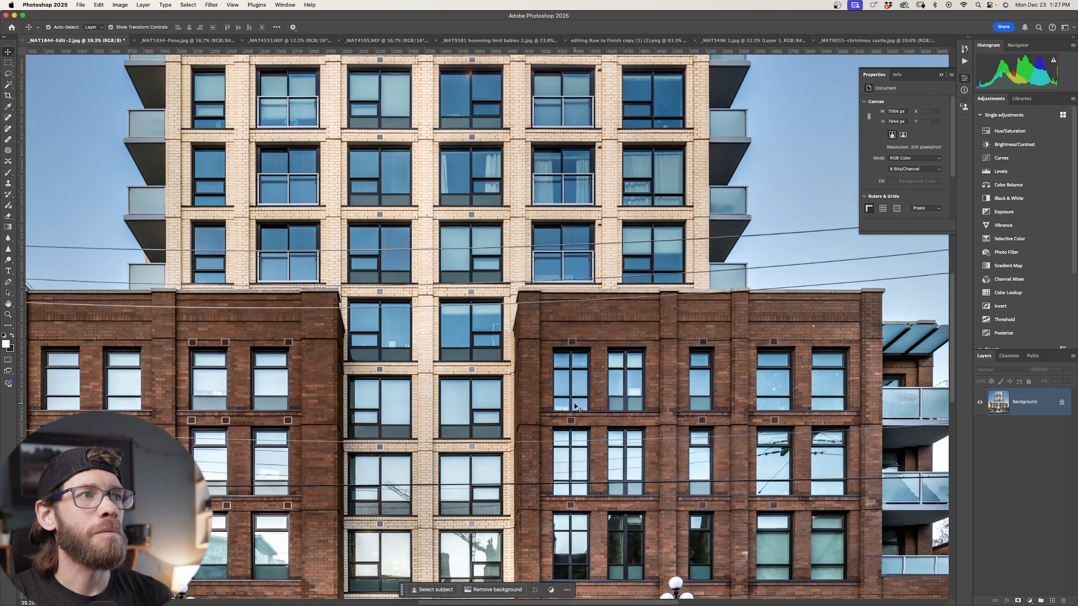
scroll(574, 402, "down", 3)
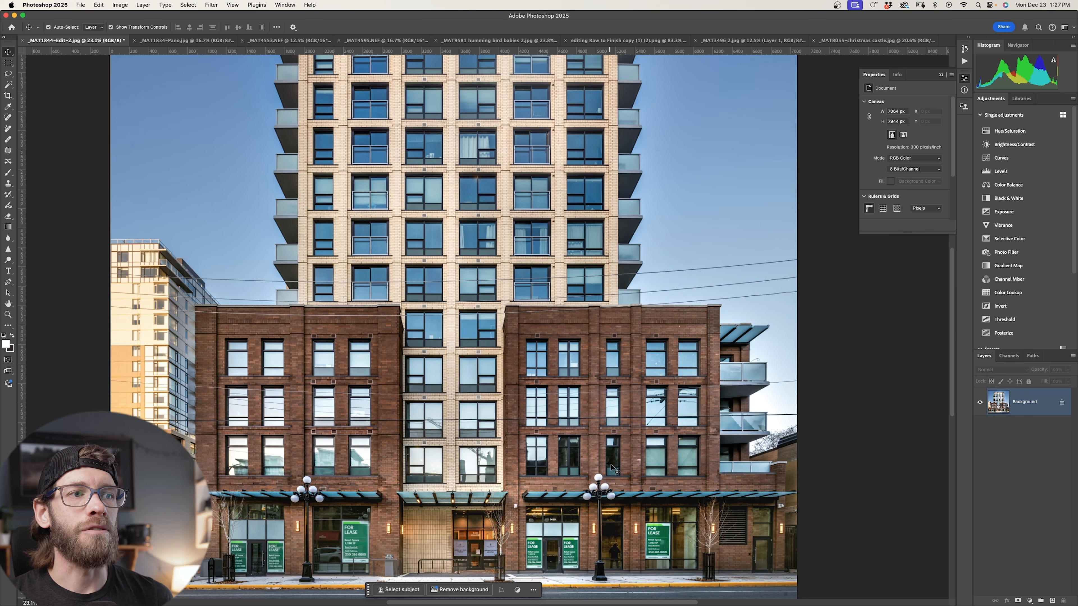
scroll(636, 467, "down", 2)
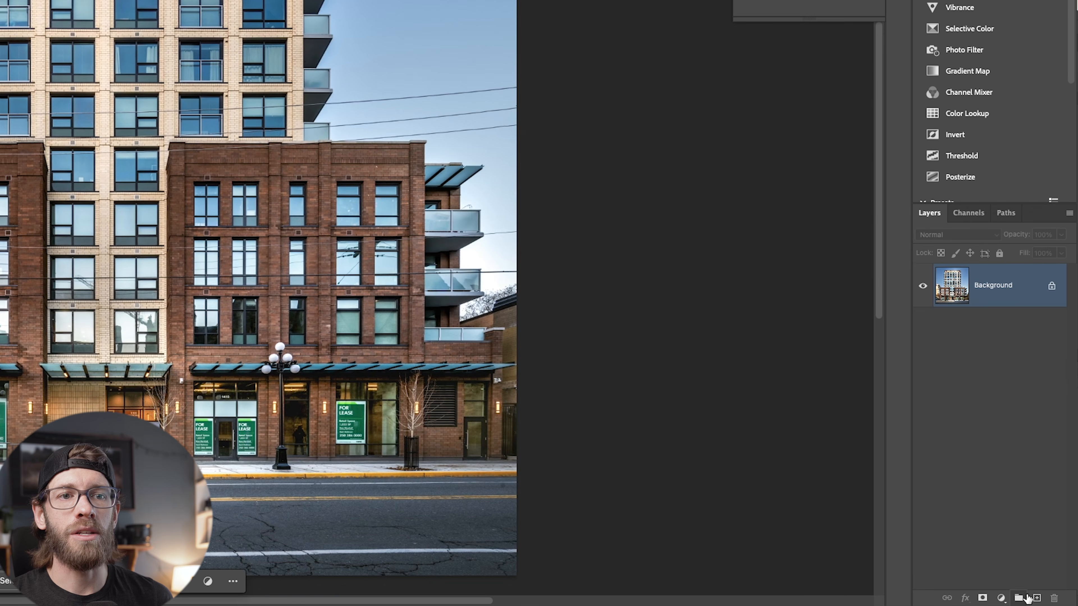
left_click(1036, 598)
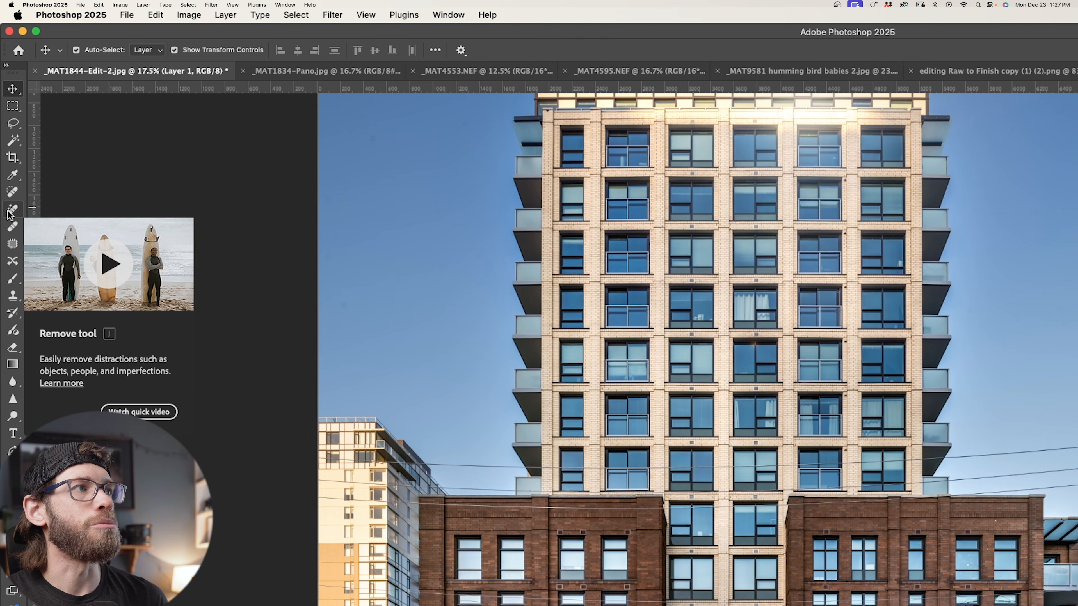
- Use the Remove tool's automatic distraction finder to remove all wires and cables from the building photo
left_click(10, 212)
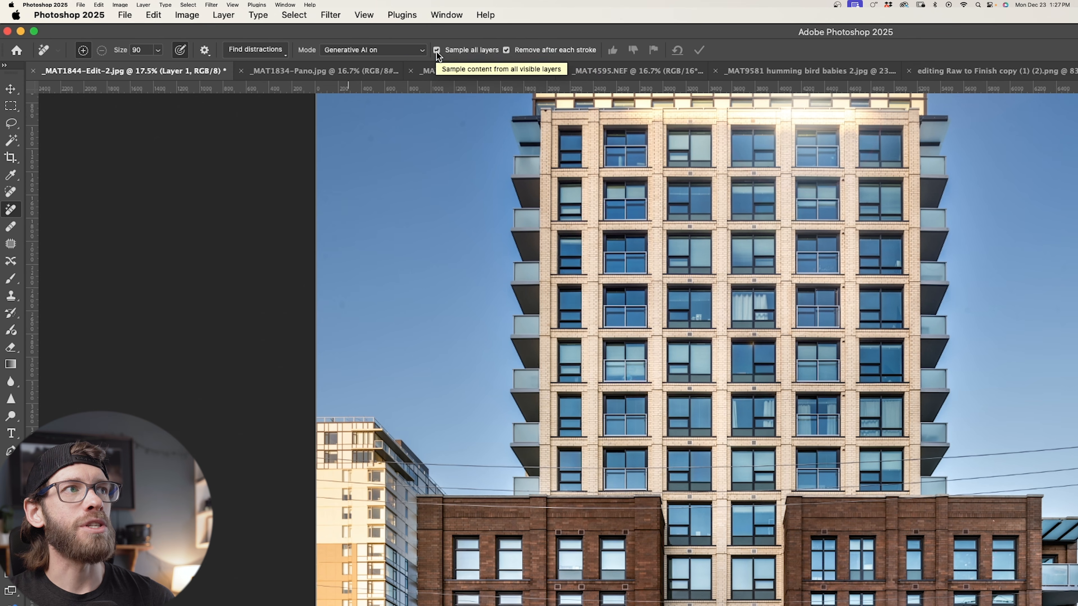
left_click(267, 49)
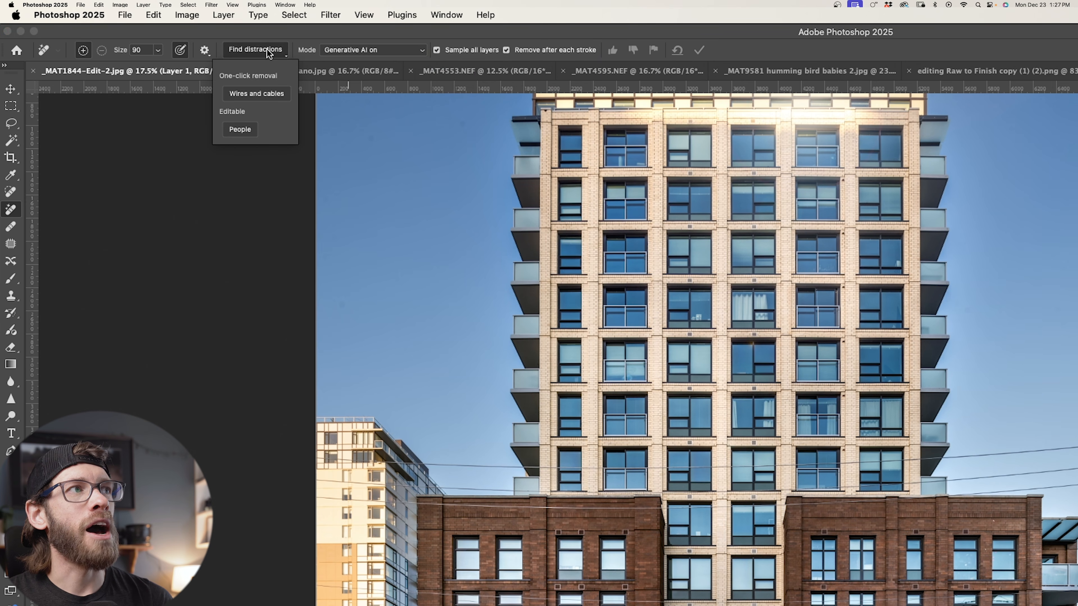
left_click(255, 94)
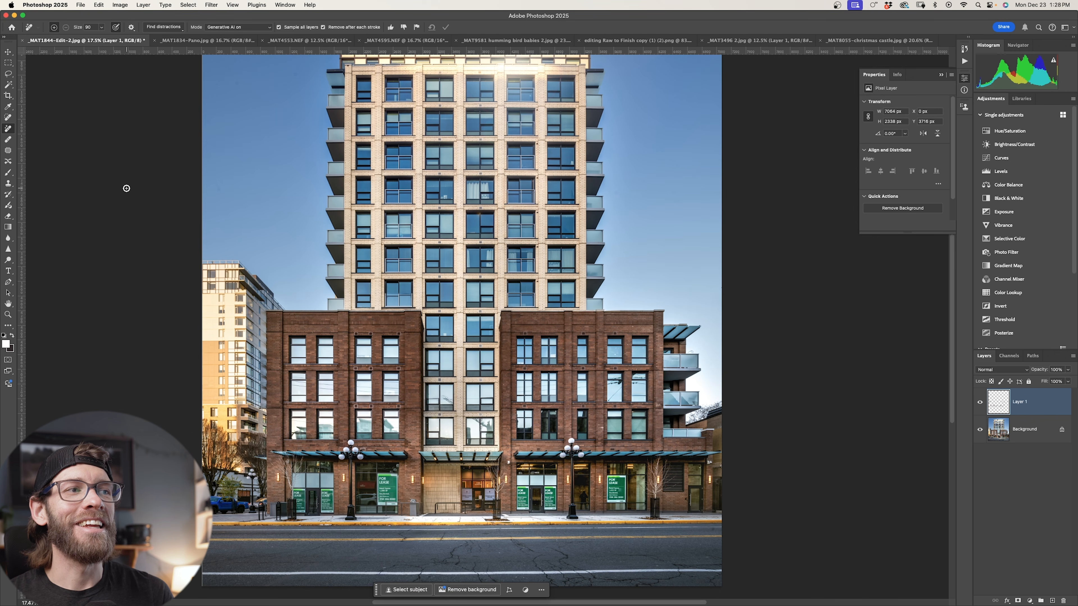
- Examine the brick facade, windows and balconies up close for the quality of the wire removal
scroll(268, 240, "up", 5)
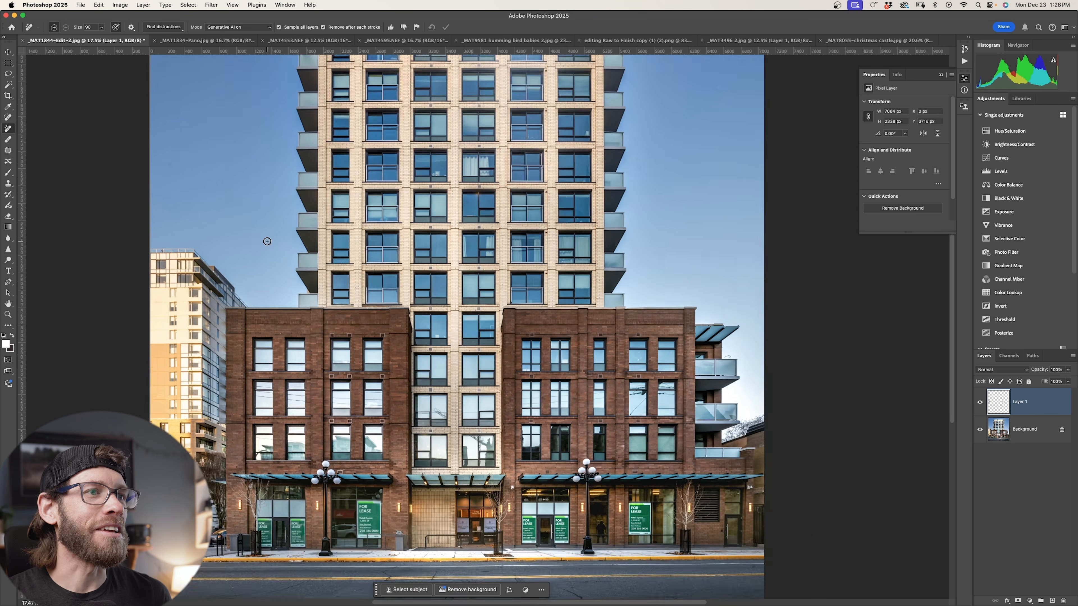
scroll(268, 240, "down", 5)
scroll(297, 263, "left", 6)
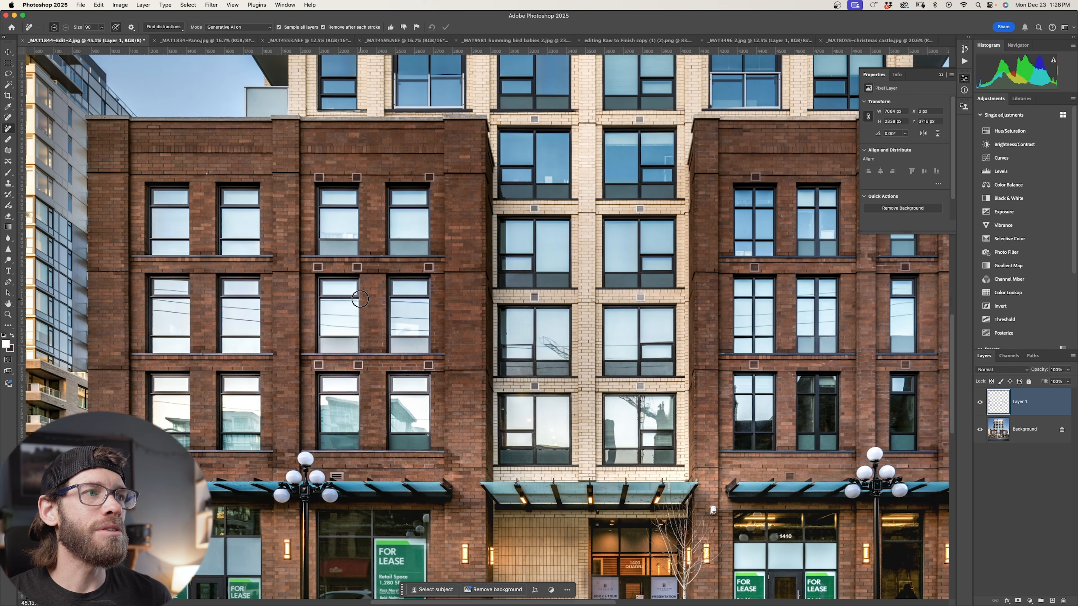
scroll(365, 320, "right", 6)
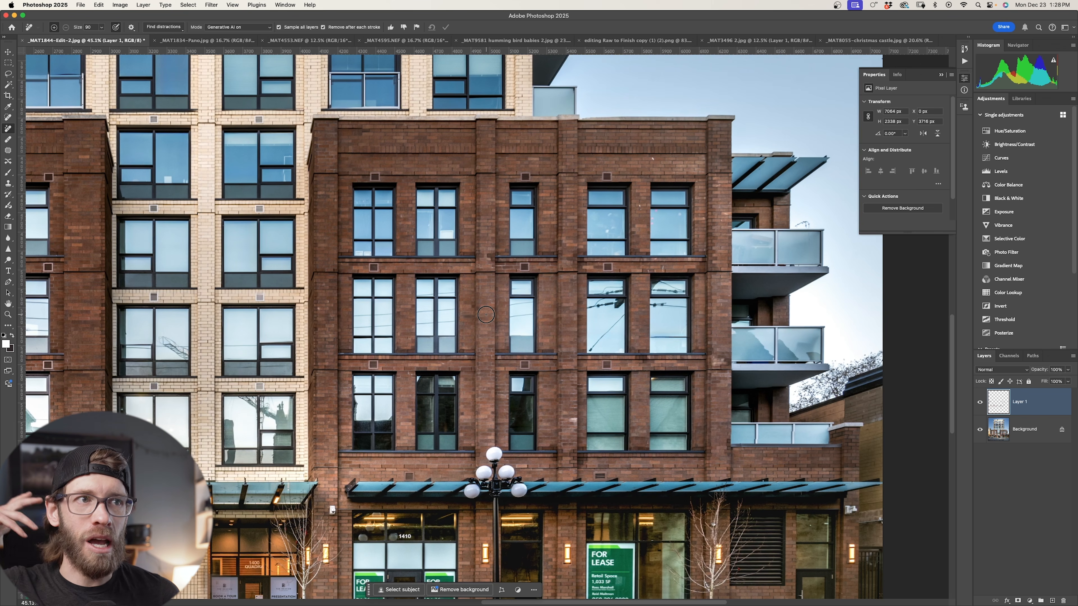
scroll(486, 315, "down", 6)
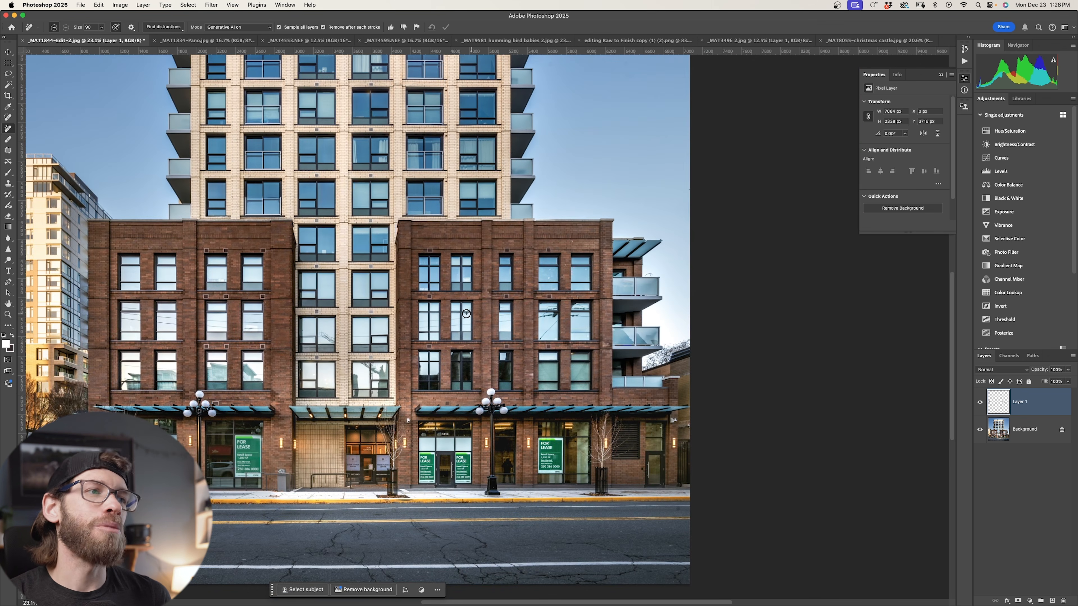
scroll(465, 315, "left", 2)
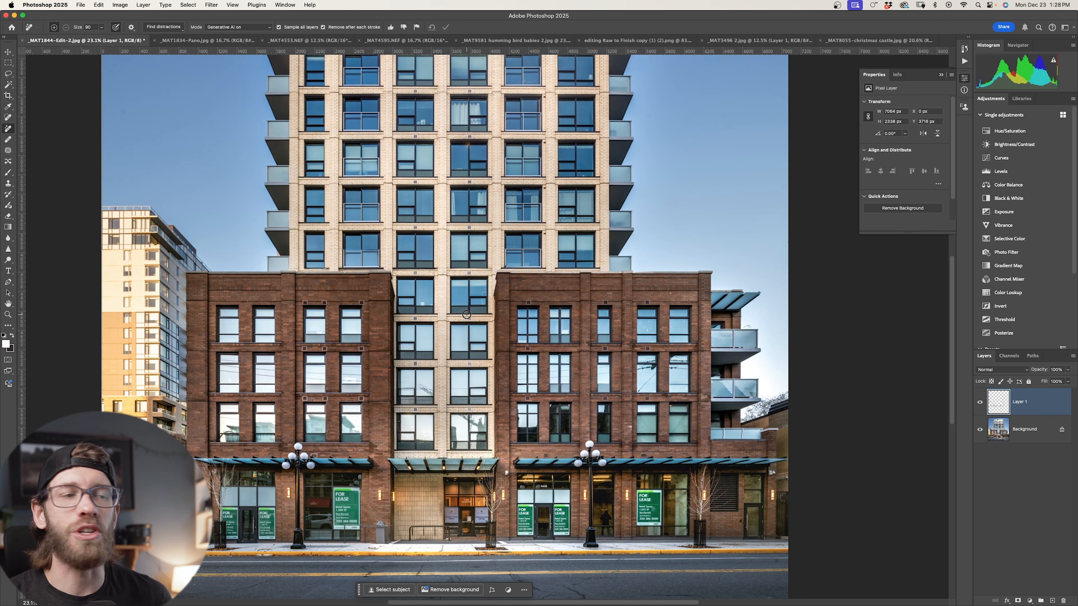
scroll(504, 224, "up", 2)
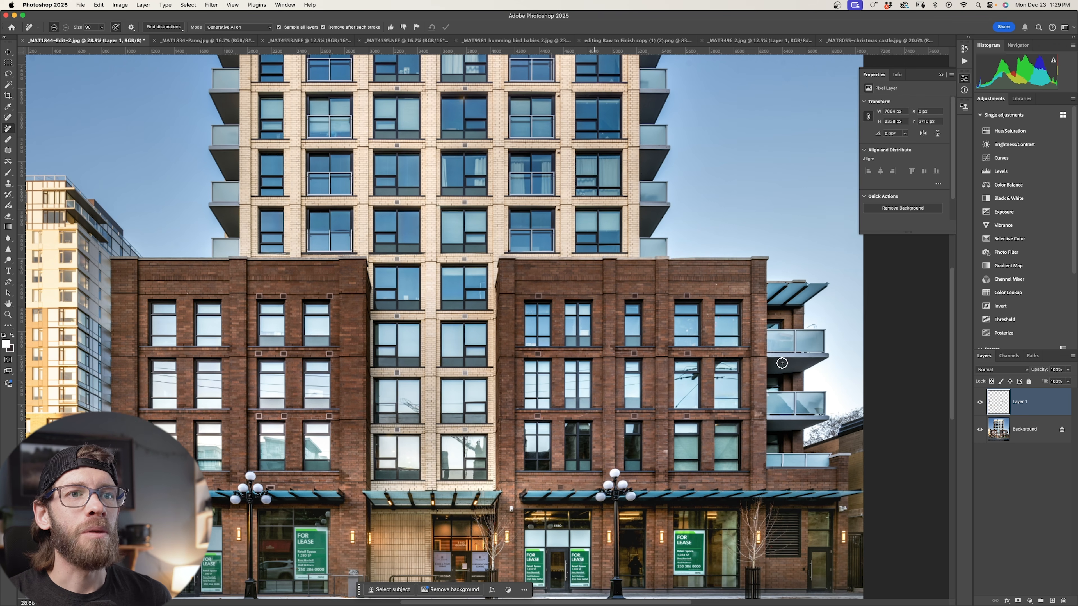
- Toggle the visibility of Layer 1 repeatedly to compare the building with and without the wires
left_click(980, 402)
left_click(981, 404)
left_click(980, 404)
left_click(981, 404)
left_click(980, 404)
left_click(980, 404)
scroll(594, 326, "down", 2)
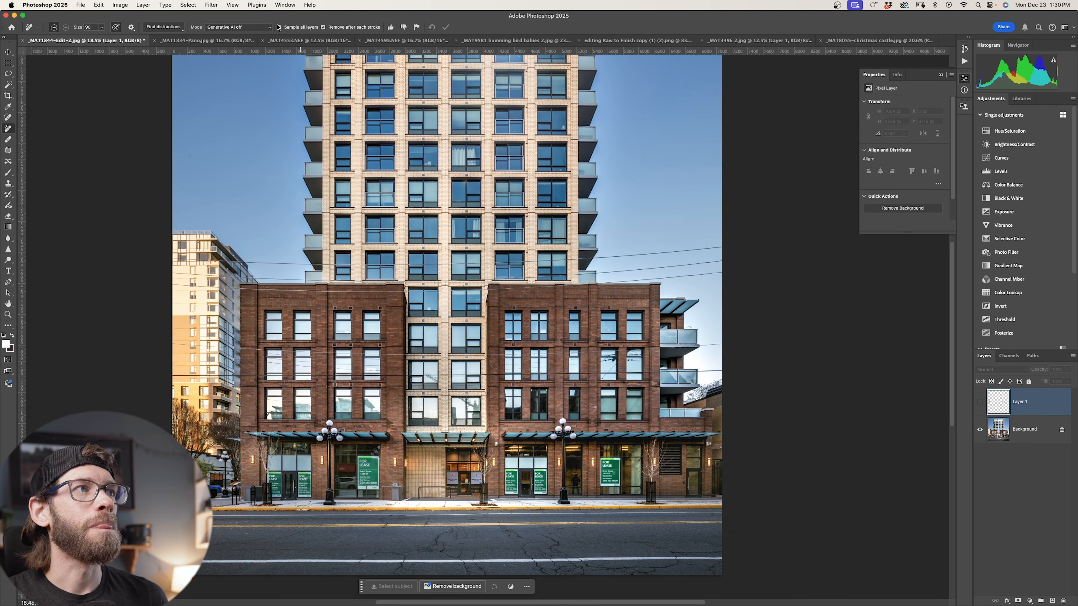
- Switch to _MAT1834-Pano.jpg, add an empty layer and automatically remove the photo's wires and cables on it
left_click(196, 42)
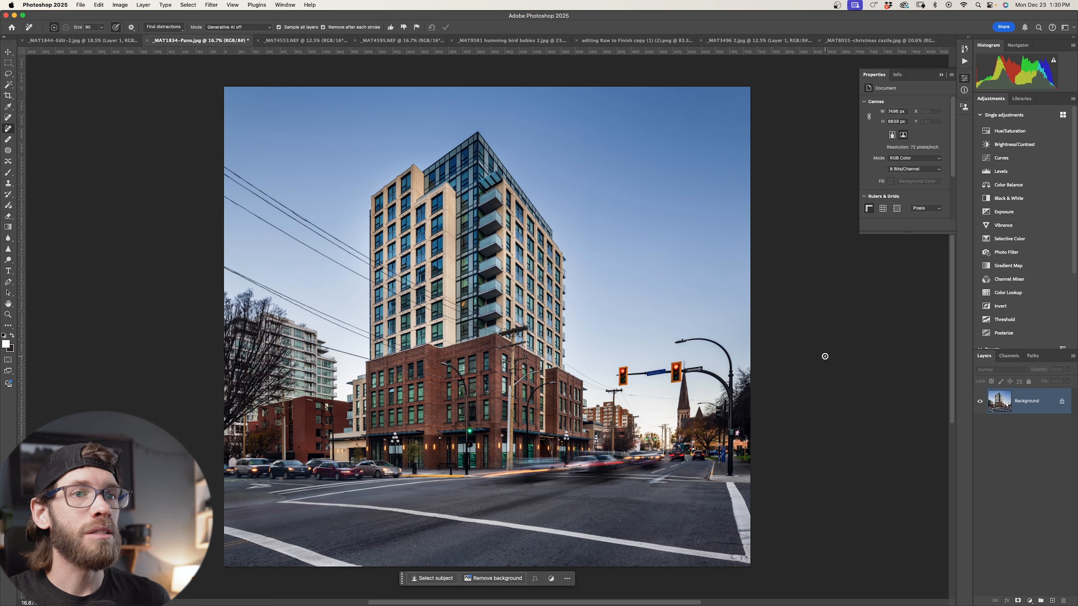
left_click(1052, 600)
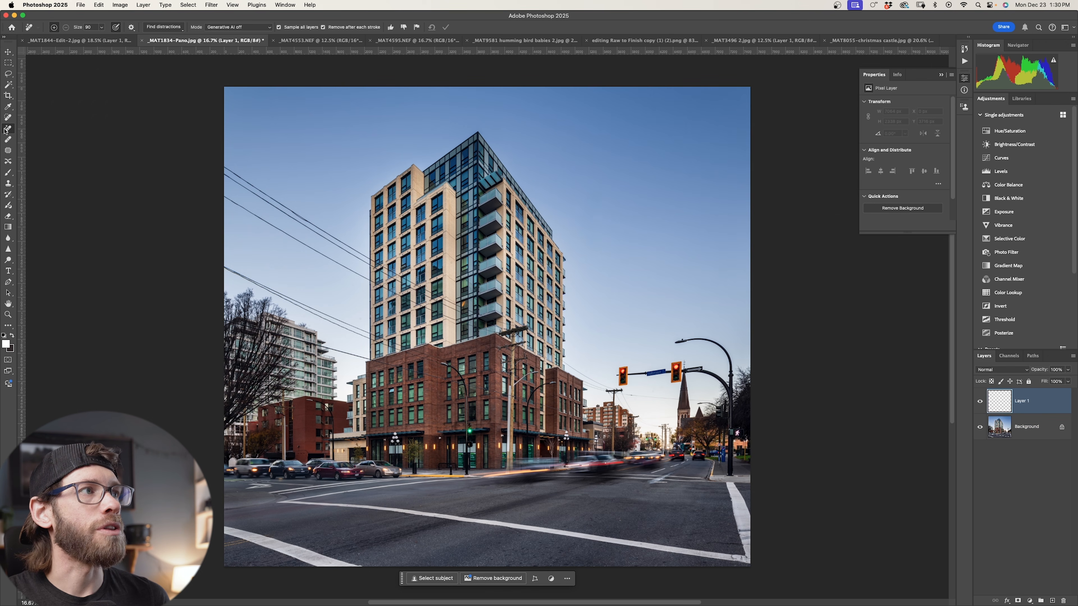
left_click(165, 28)
left_click(154, 56)
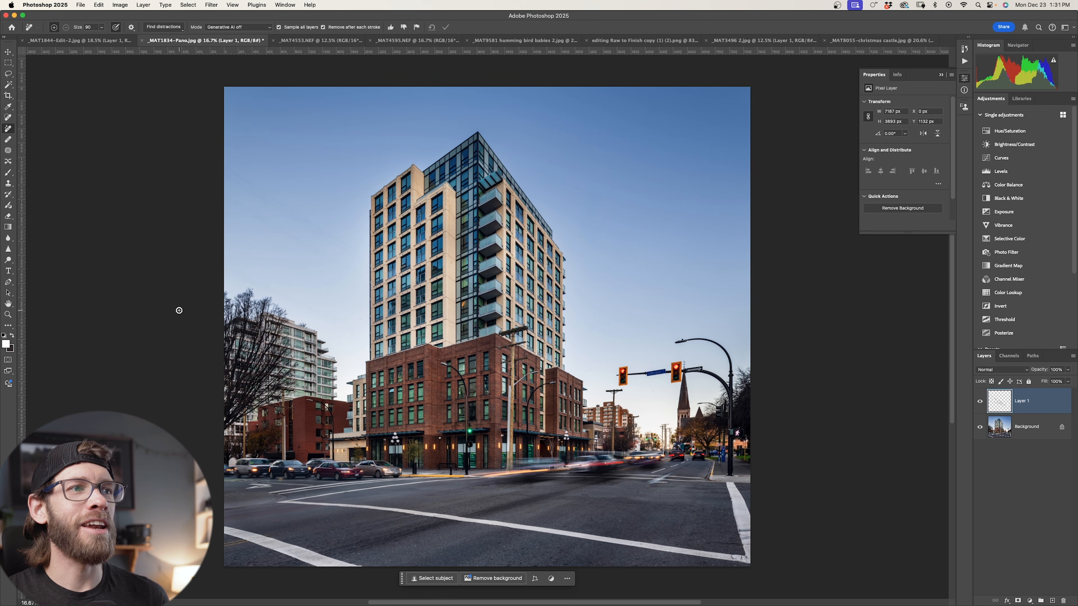
- Inspect the sky beside the tower up close and compare it with Layer 1 hidden and shown
scroll(320, 317, "up", 3)
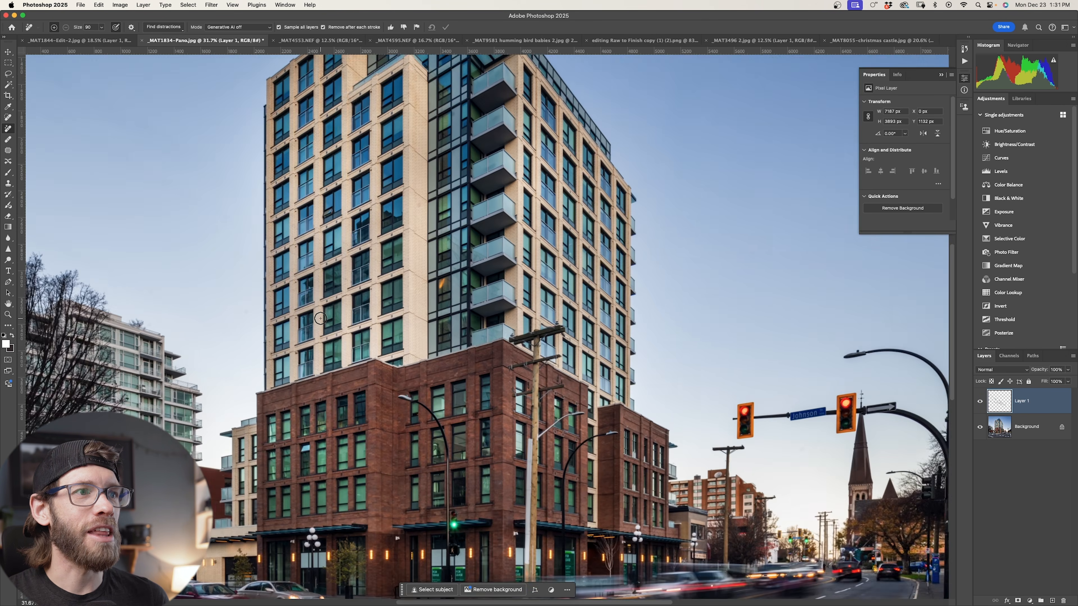
scroll(320, 319, "up", 2)
scroll(184, 186, "up", 3)
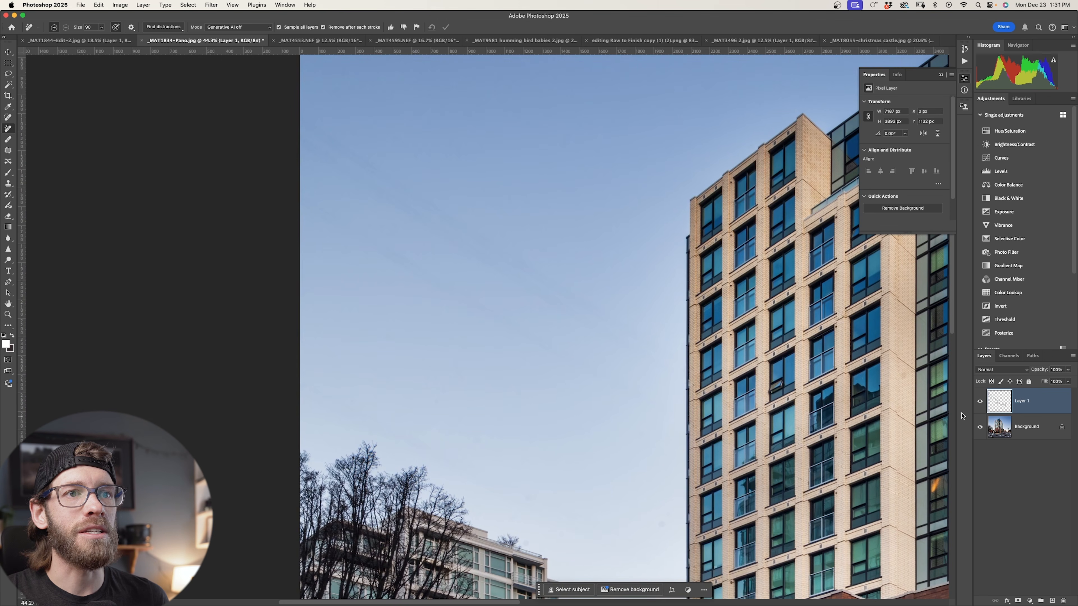
left_click(979, 402)
left_click(979, 402)
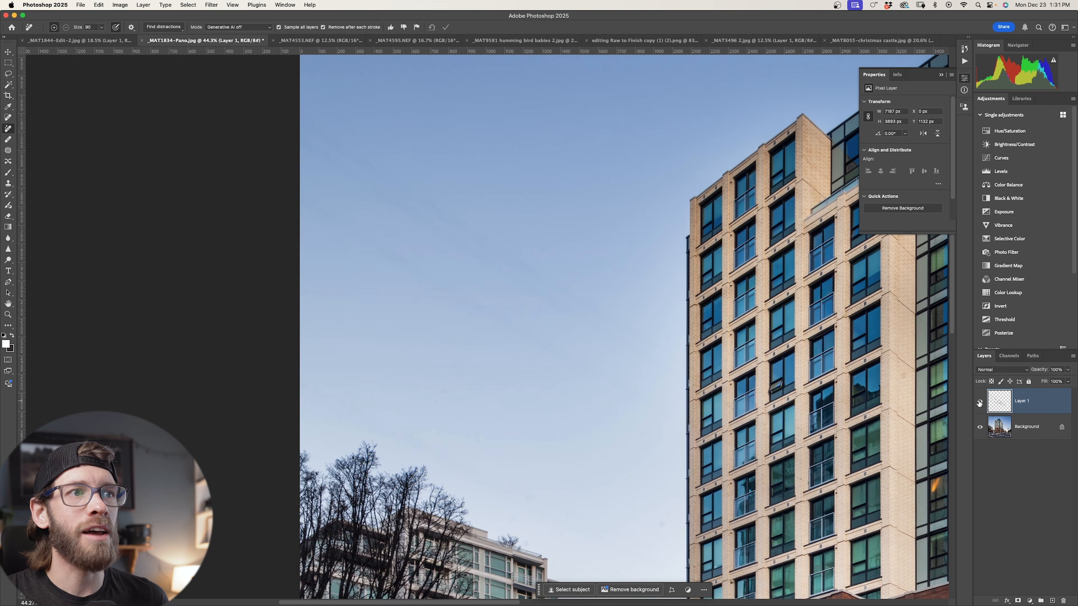
left_click(979, 403)
left_click(979, 403)
- Inspect the utility pole in front of the brick facade up close and hide Layer 1 to compare the wire removal
scroll(692, 352, "down", 5)
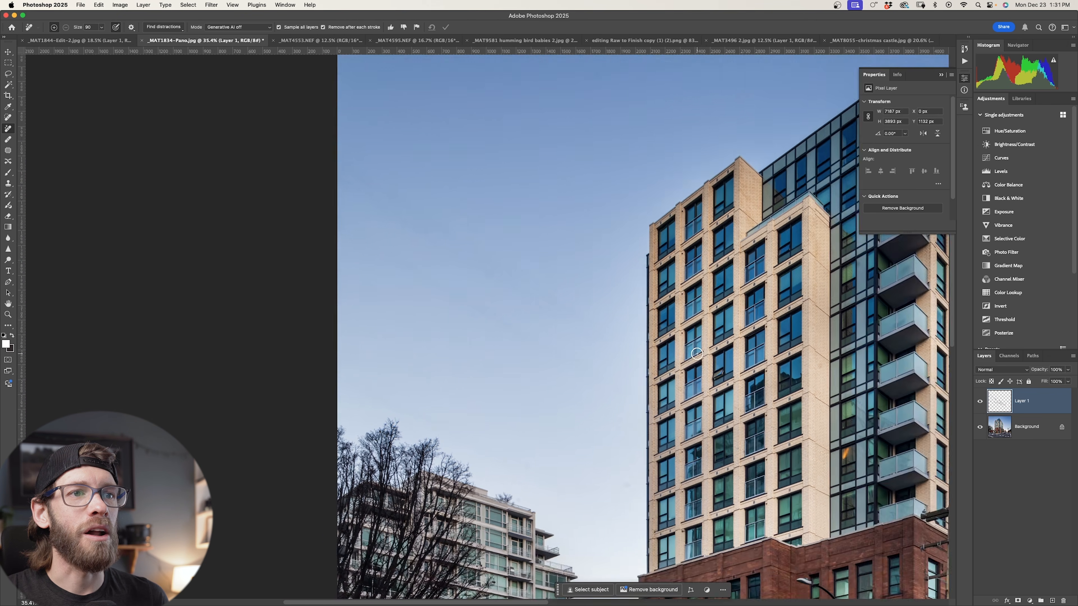
scroll(692, 352, "right", 5)
key("super+minus")
scroll(692, 354, "down", 4)
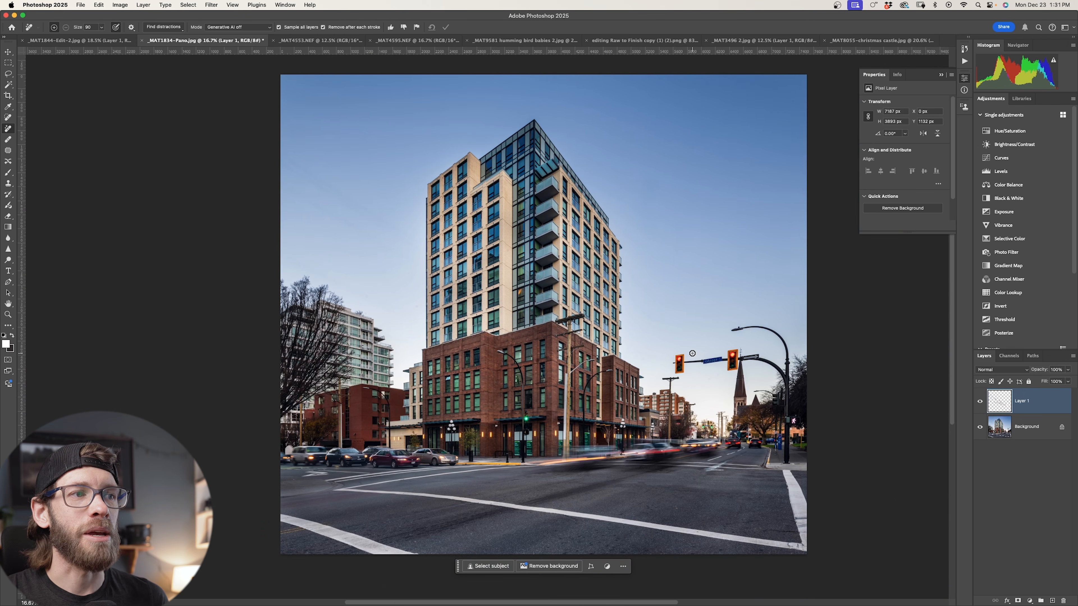
scroll(657, 357, "up", 8)
scroll(656, 356, "right", 5)
scroll(656, 356, "down", 2)
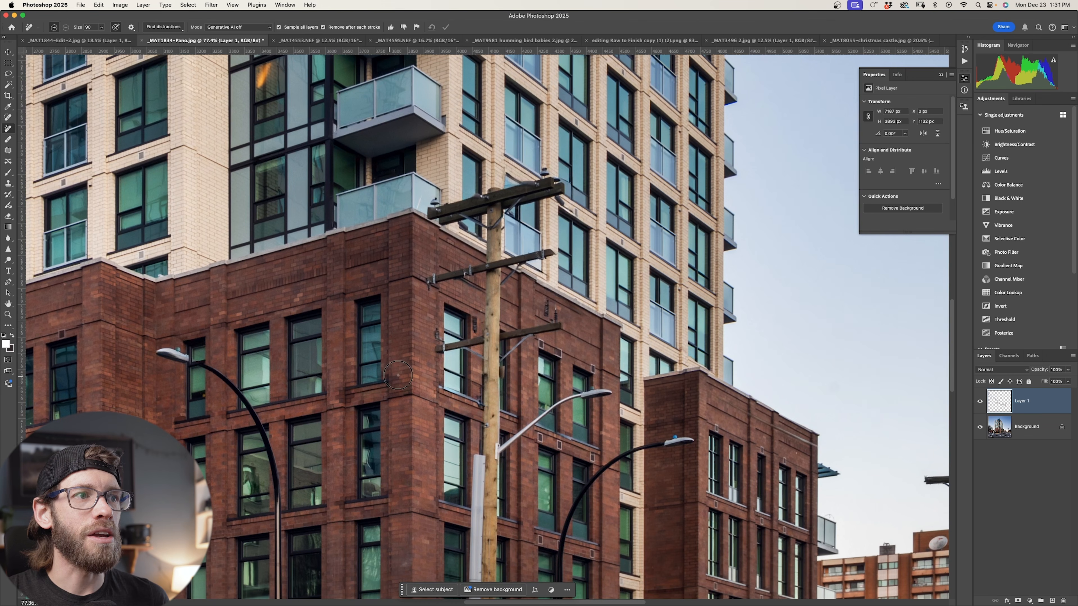
left_click(979, 402)
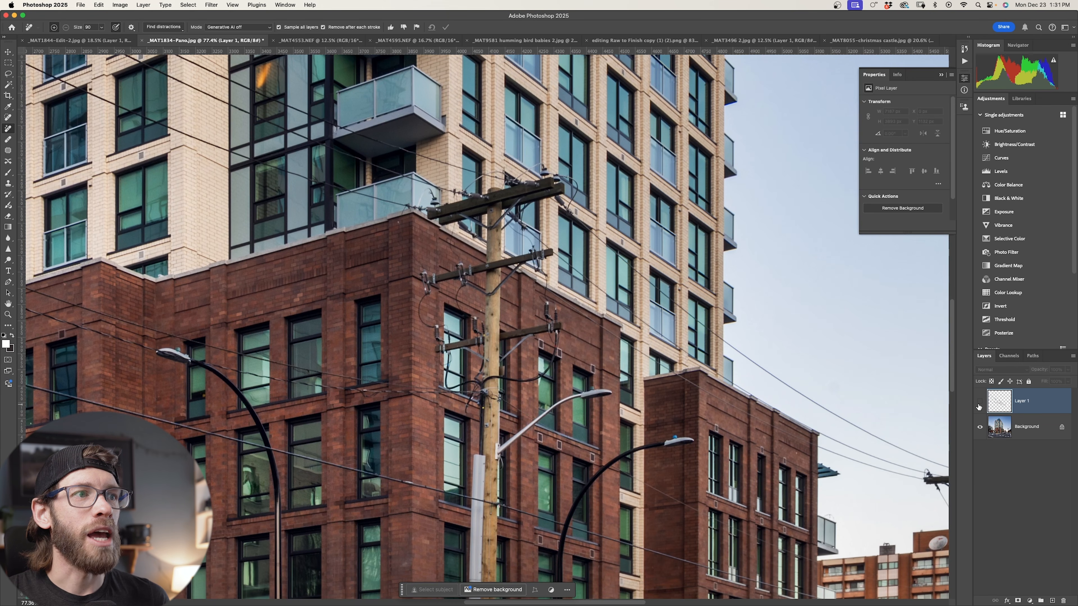
- Toggle Layer 1's visibility repeatedly to compare the brick building around the utility pole with and without the wires
scroll(464, 383, "down", 5)
scroll(463, 383, "up", 4)
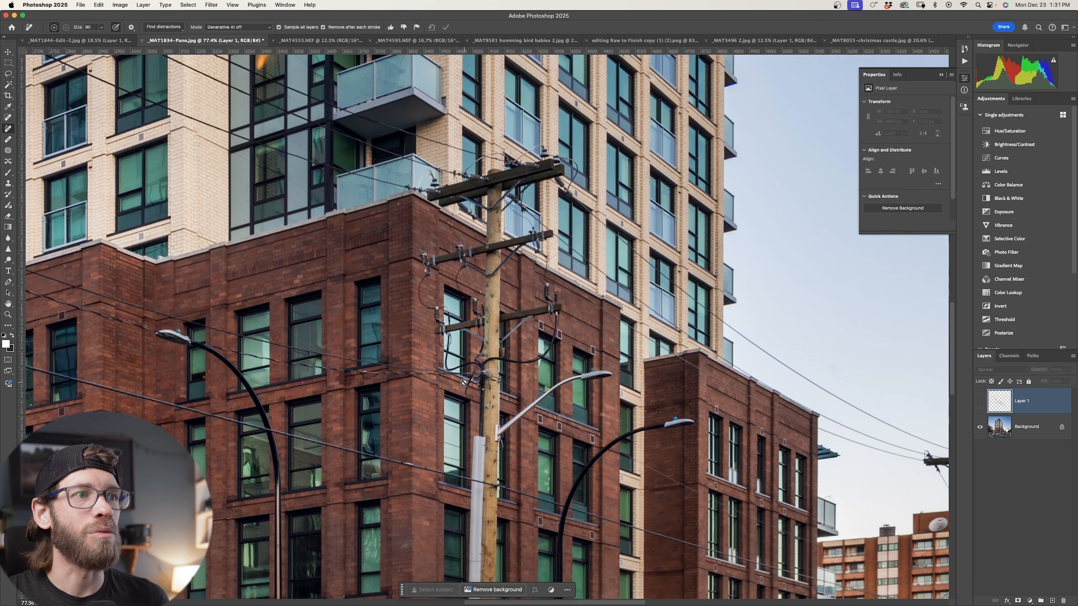
left_click(979, 401)
left_click(979, 401)
left_click(979, 402)
left_click(979, 402)
left_click(979, 402)
left_click(979, 402)
left_click(979, 401)
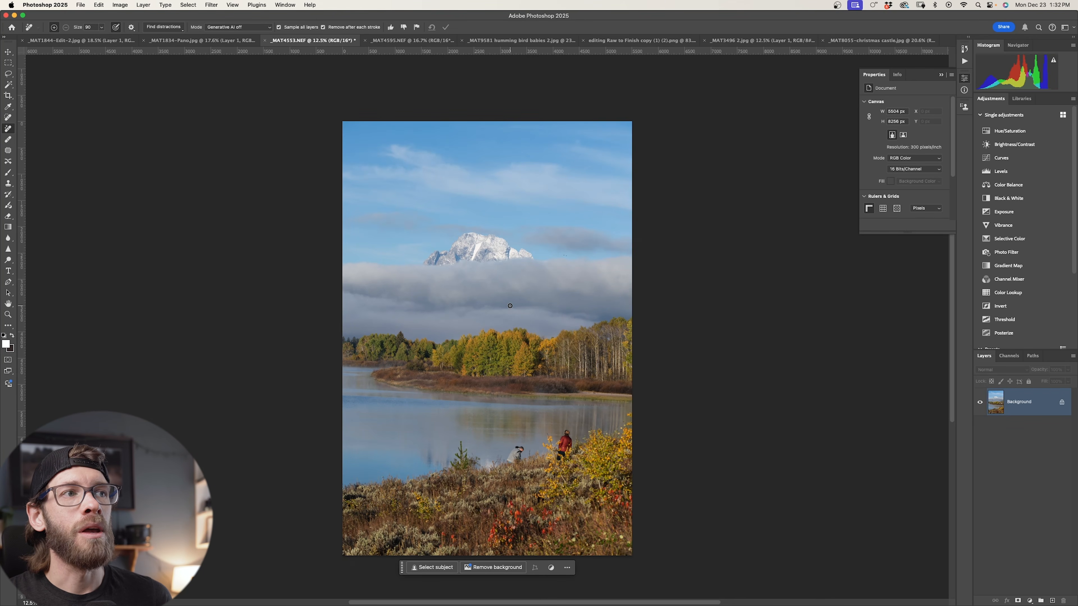
- On the lake and mountain photo _MAT4553.NEF, add an empty layer, detect the people with the Remove tool and remove them
scroll(487, 428, "up", 5)
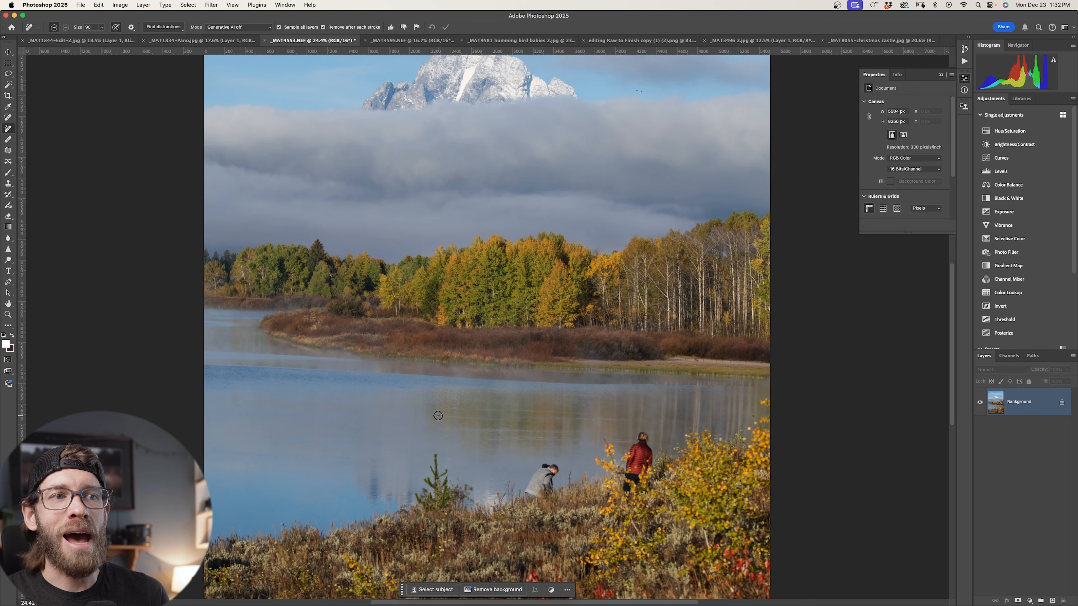
scroll(492, 316, "down", 4)
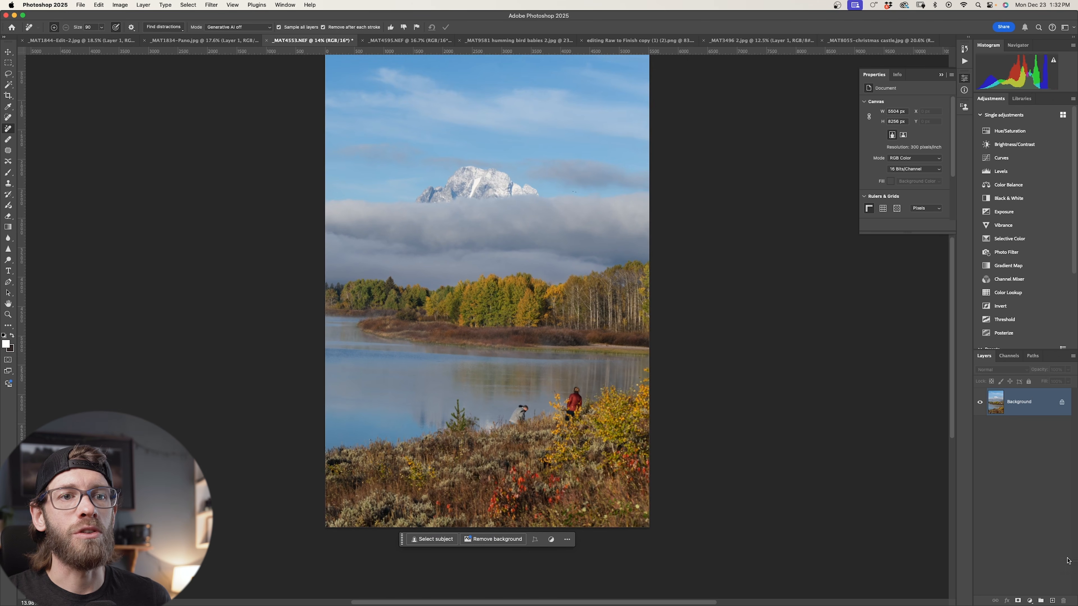
left_click(1053, 600)
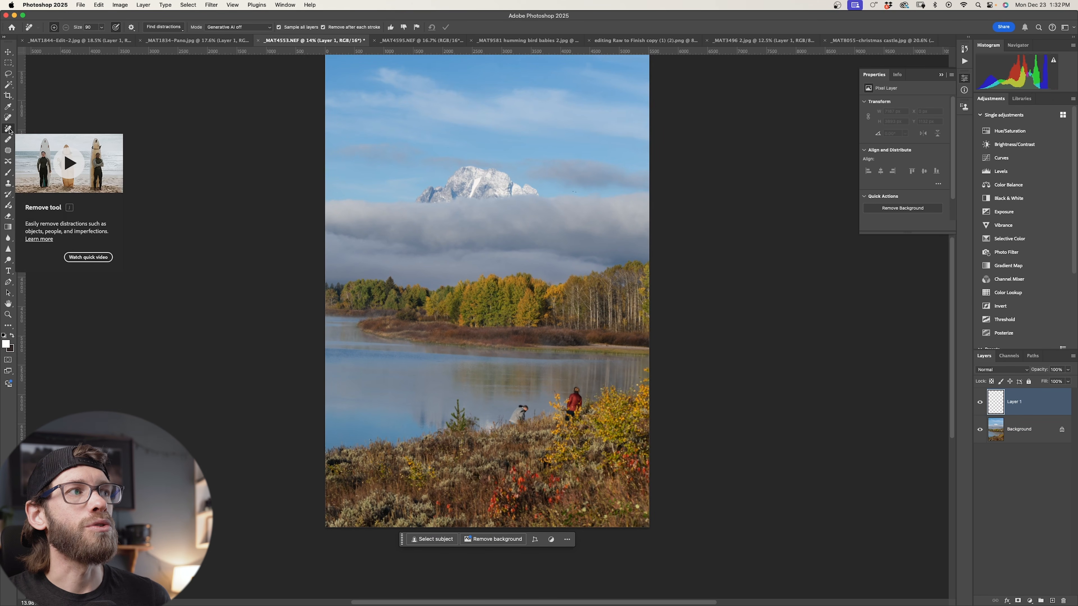
left_click(161, 28)
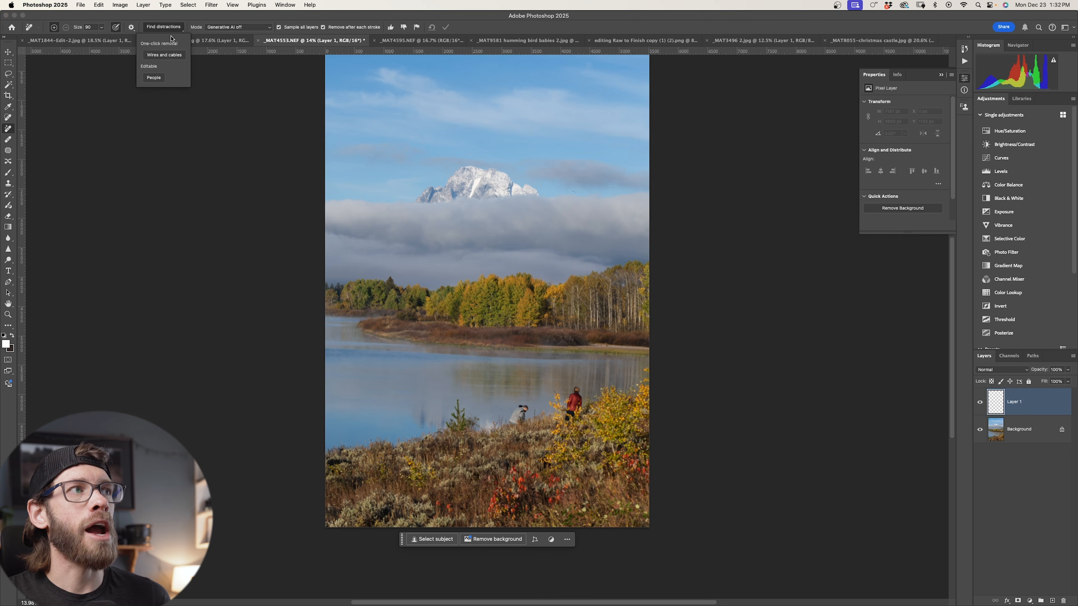
left_click(153, 77)
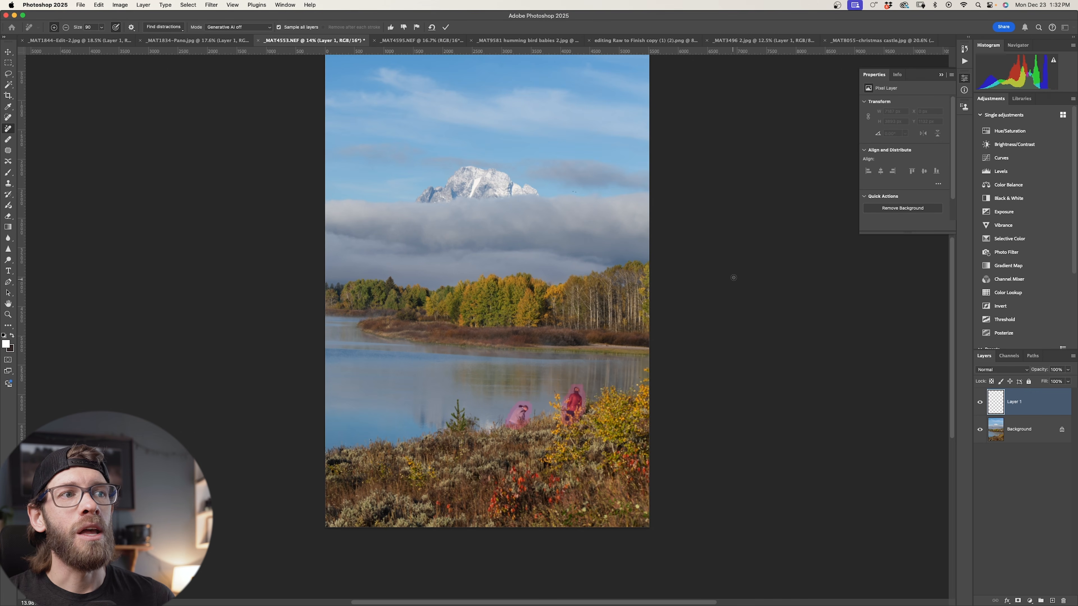
key("Return")
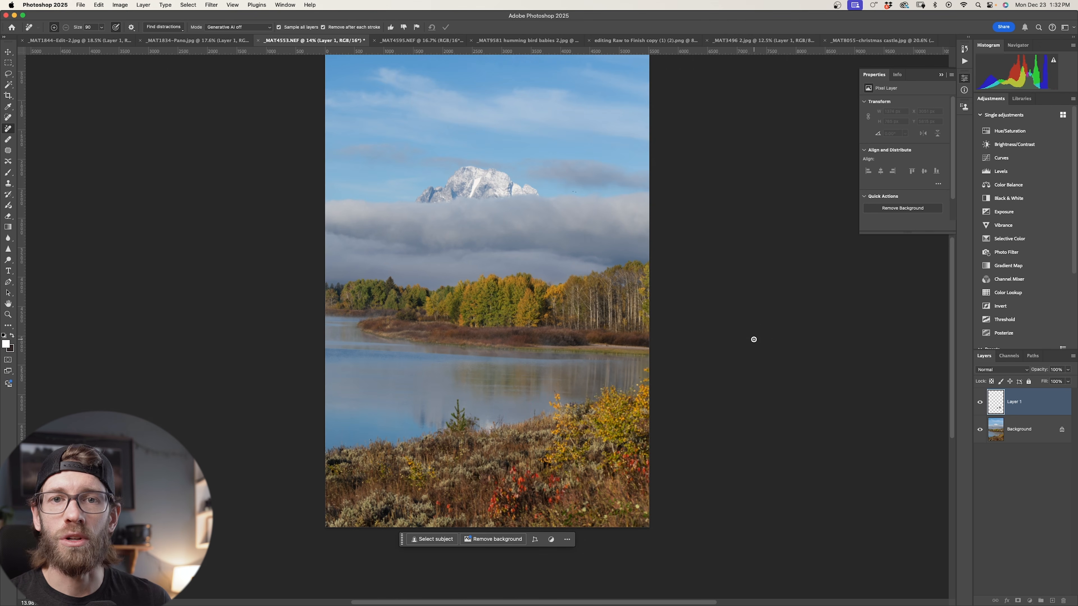
- Toggle Layer 1's visibility several times to compare the lakeshore with and without the people
left_click(980, 403)
left_click(979, 403)
left_click(979, 403)
left_click(979, 403)
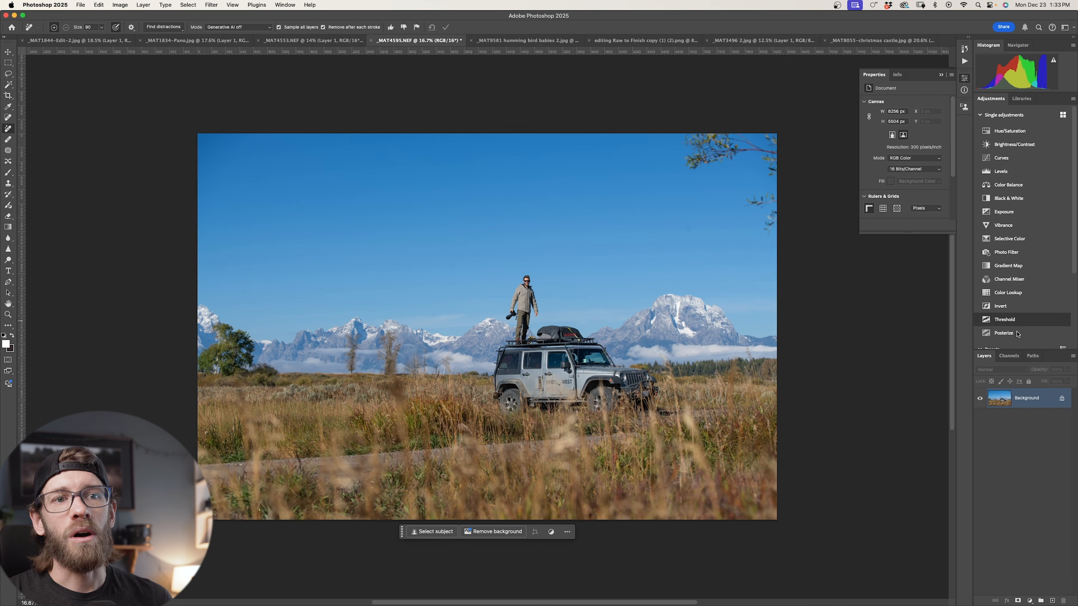
- On the photo of the man standing on the off-road vehicle, add an empty layer and detect people with the Remove tool
left_click(1052, 601)
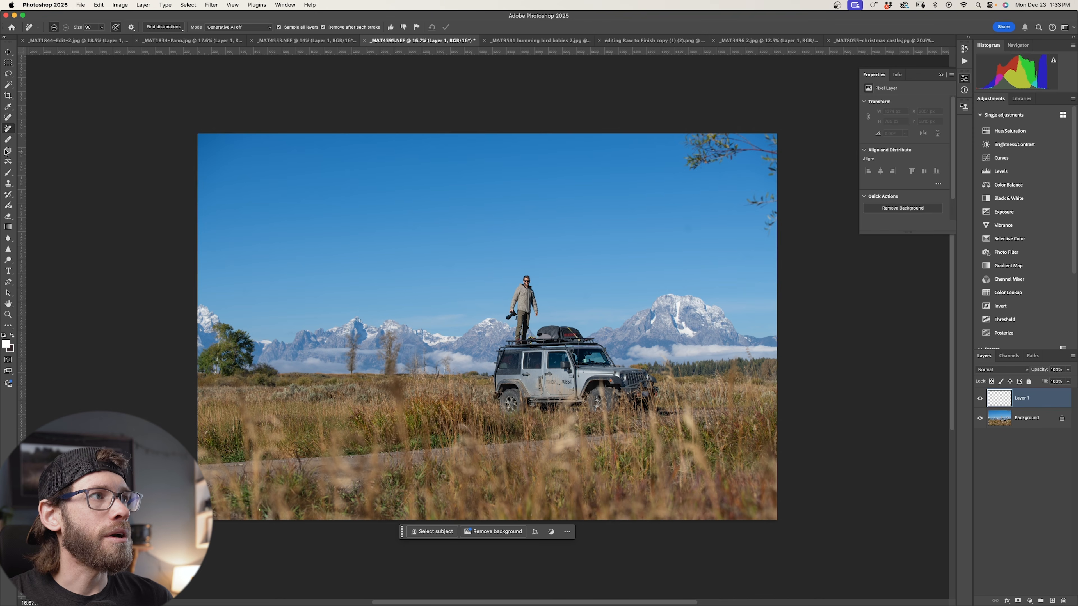
left_click(171, 28)
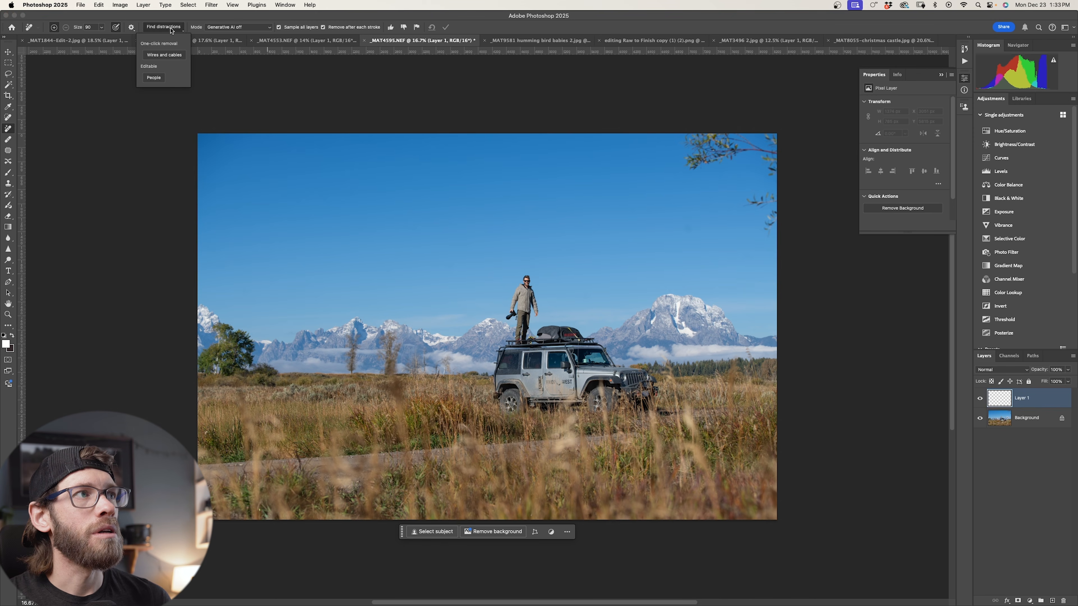
left_click(154, 77)
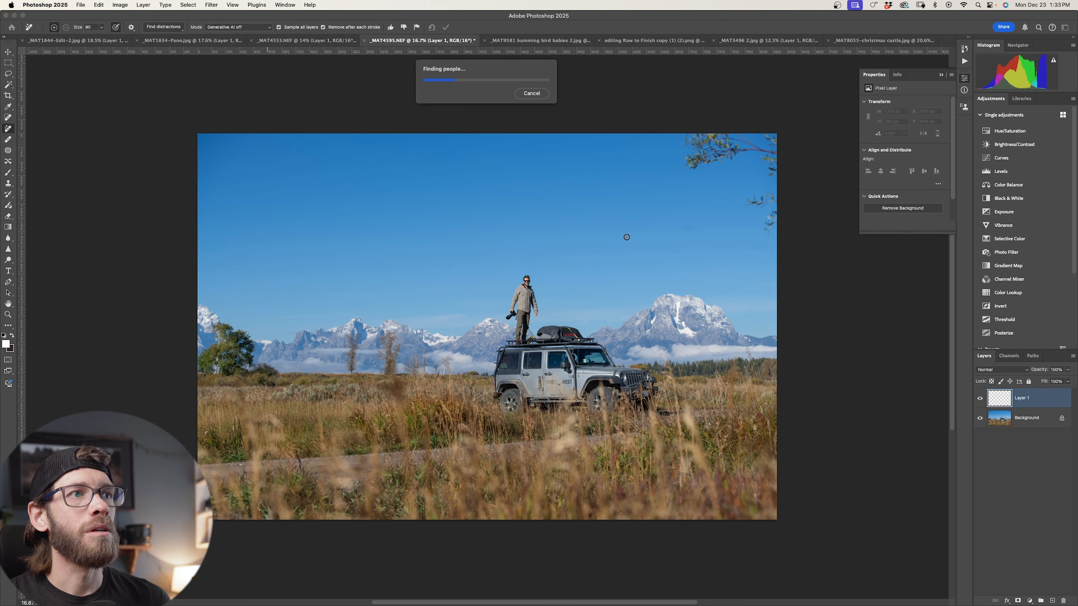